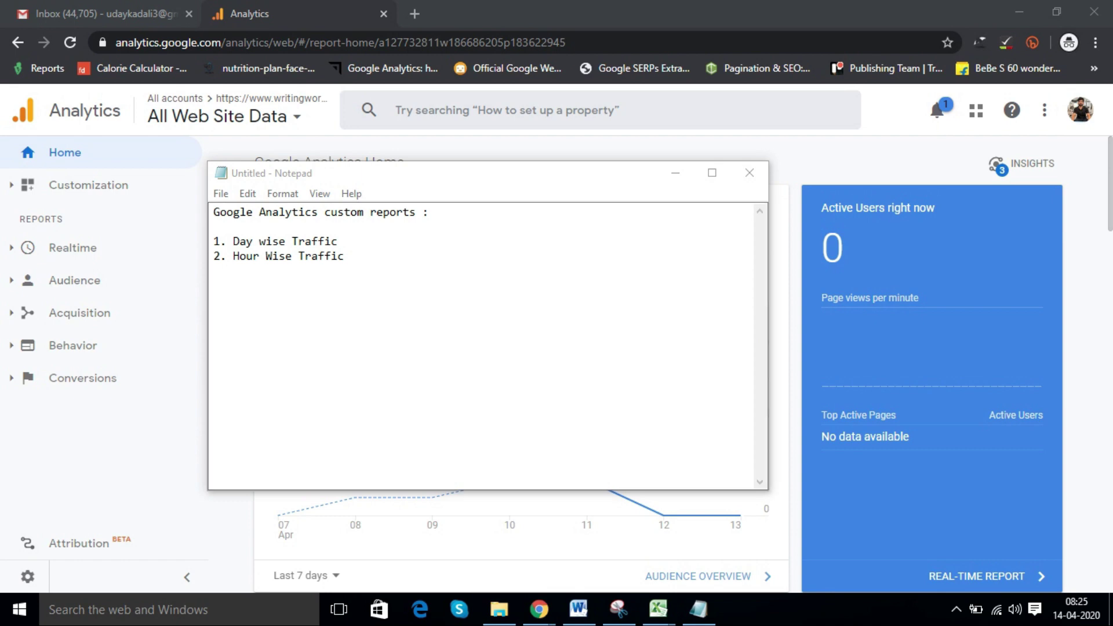
- Minimize the Notepad notes and start a new custom report in Google Analytics
click(675, 172)
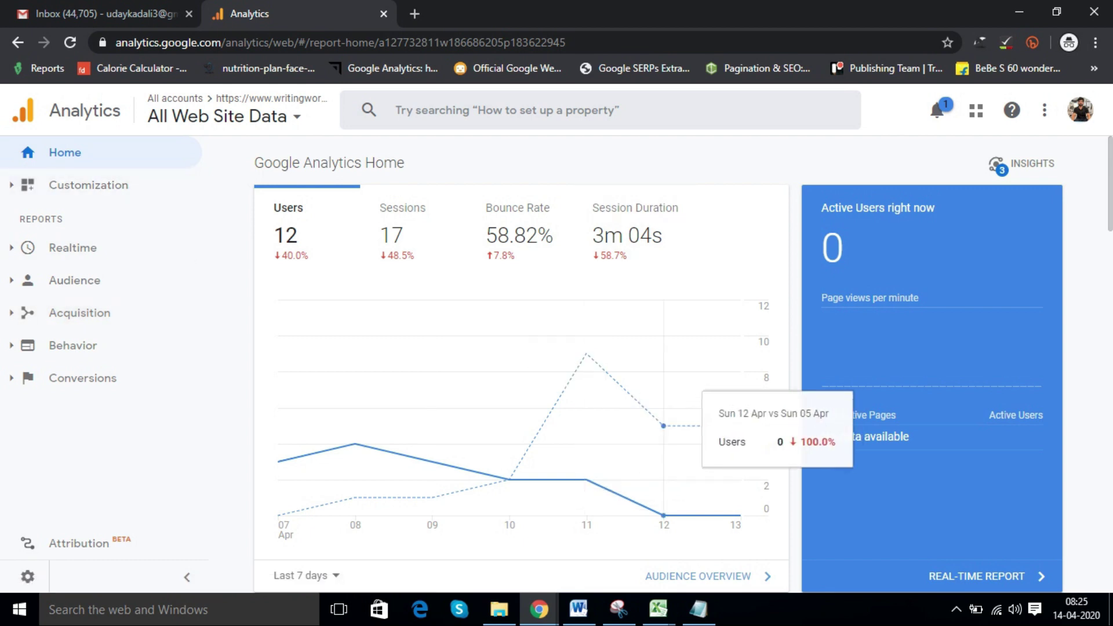
click(89, 185)
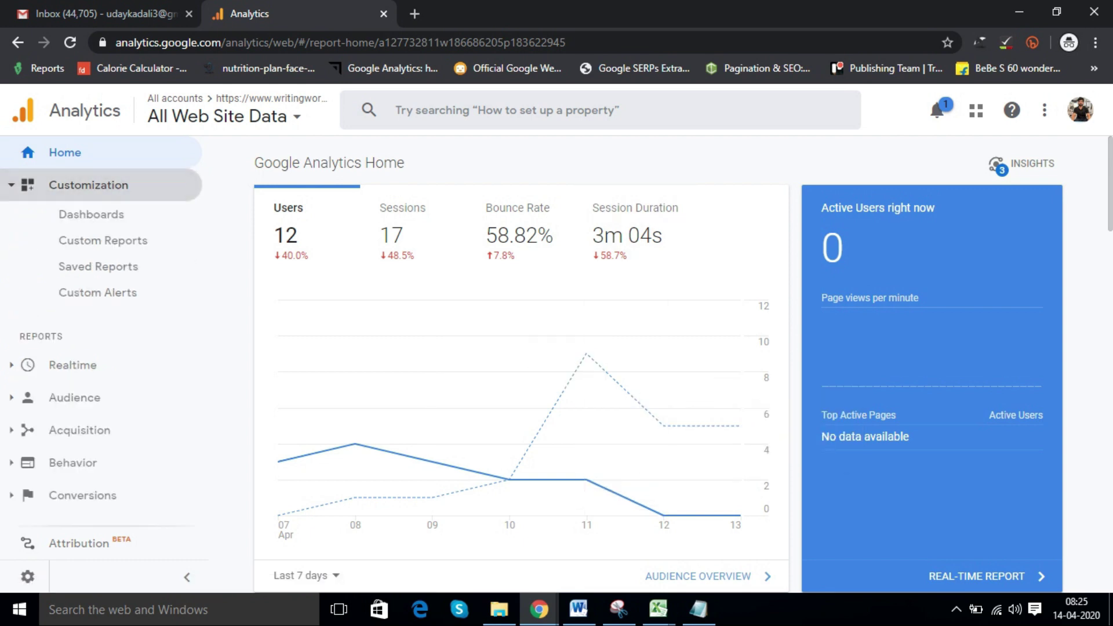
click(102, 240)
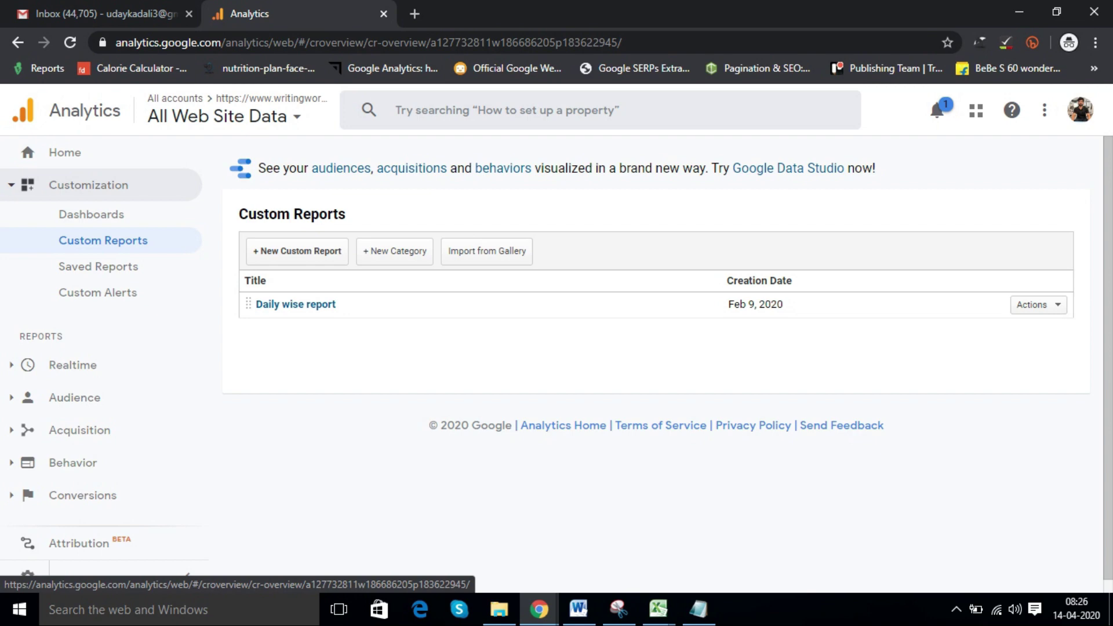
click(297, 251)
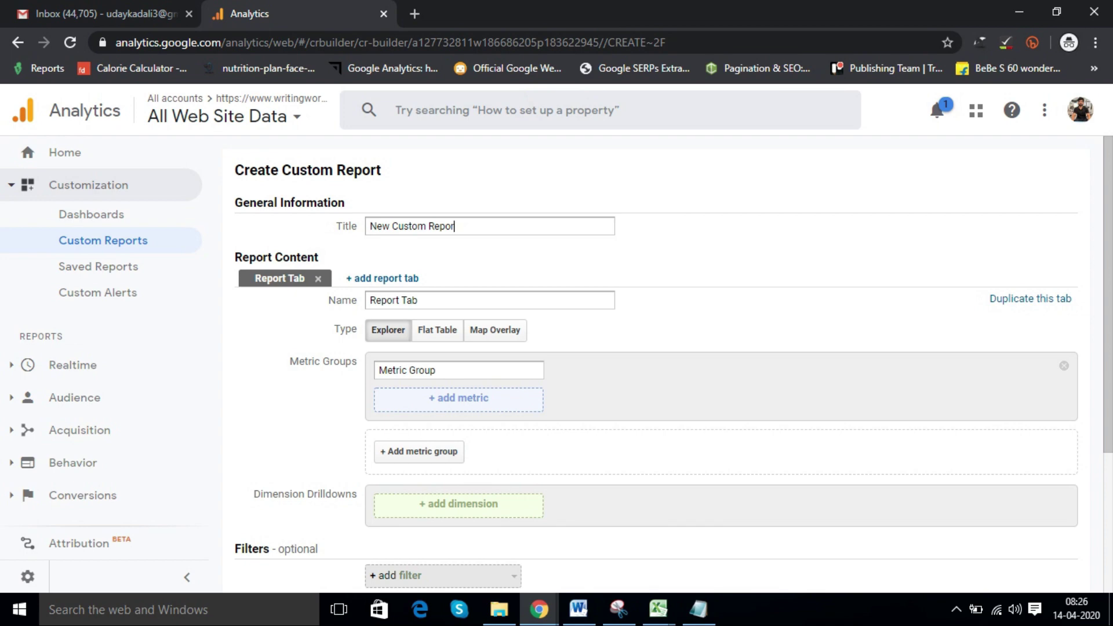
- Replace the custom report's default title with "Daily wise traffic"
key(BackSpace)
key(BackSpace)
key(BackSpace)
key(BackSpace)
key(BackSpace)
key(BackSpace)
key(BackSpace)
key(BackSpace)
key(BackSpace)
key(BackSpace)
key(BackSpace)
key(BackSpace)
key(BackSpace)
key(BackSpace)
key(BackSpace)
key(BackSpace)
key(BackSpace)
text(Dailyw)
key(BackSpace)
text(w)
key(BackSpace)
text(wo)
key(BackSpace)
key(BackSpace)
key(BackSpace)
text(wise traffic -)
key(BackSpace)
key(BackSpace)
- Add the Sessions and Users metrics to the report's metric group
scroll(661, 360, down, 3)
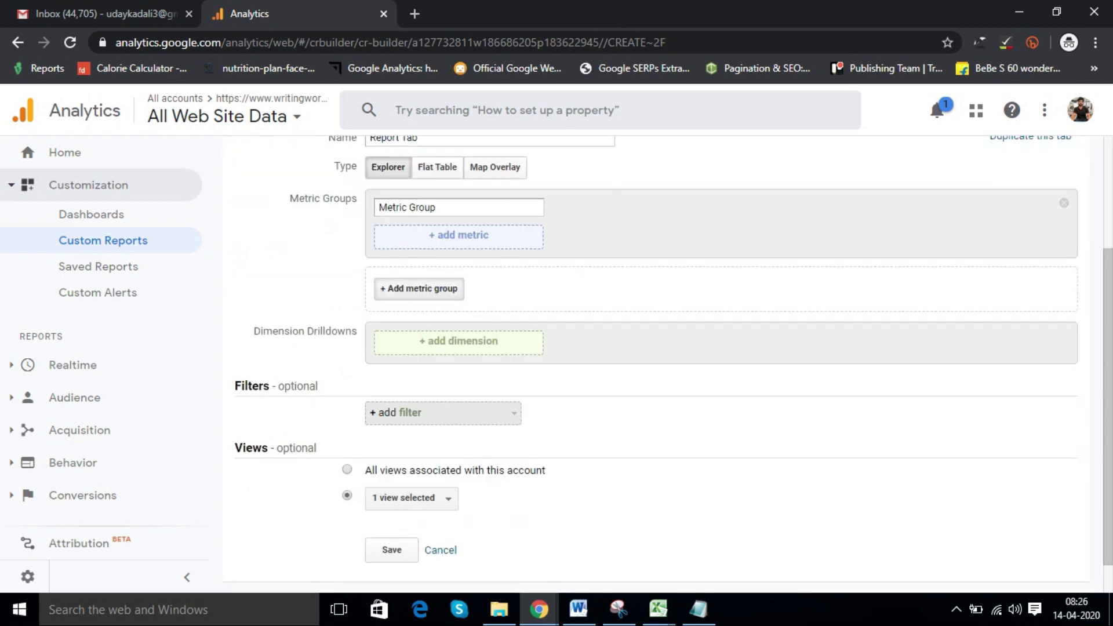
scroll(661, 360, up, 2)
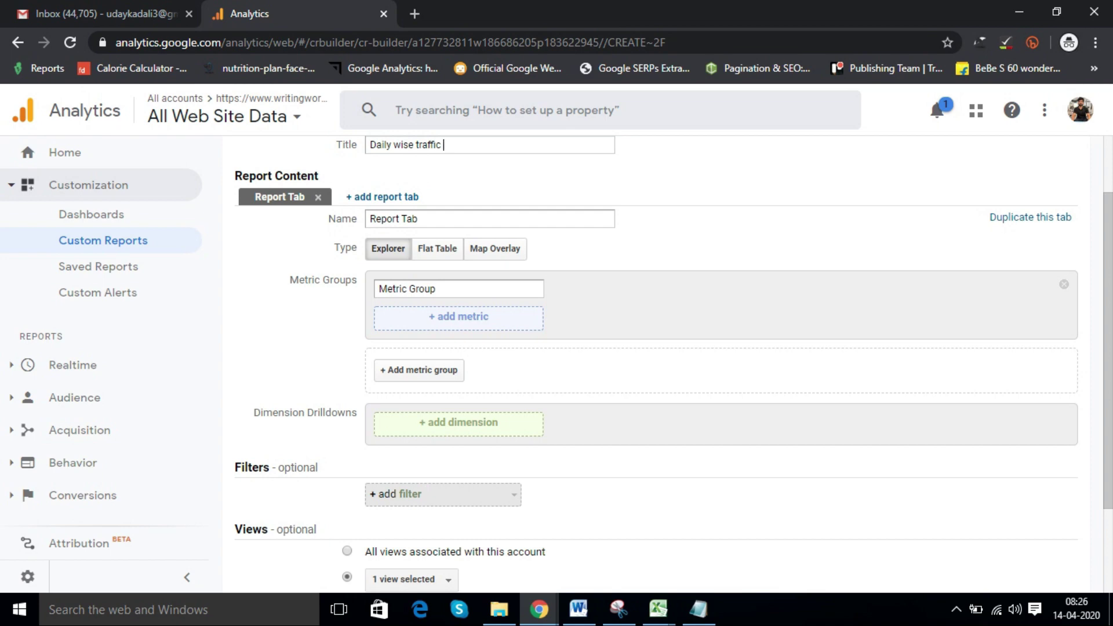
click(458, 317)
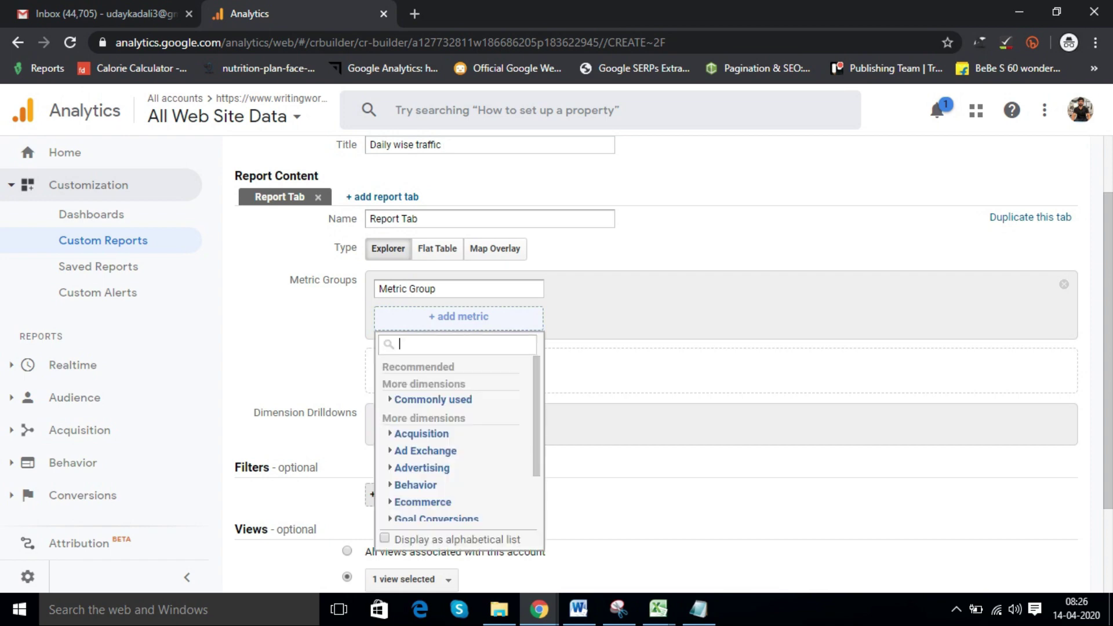
text(sess)
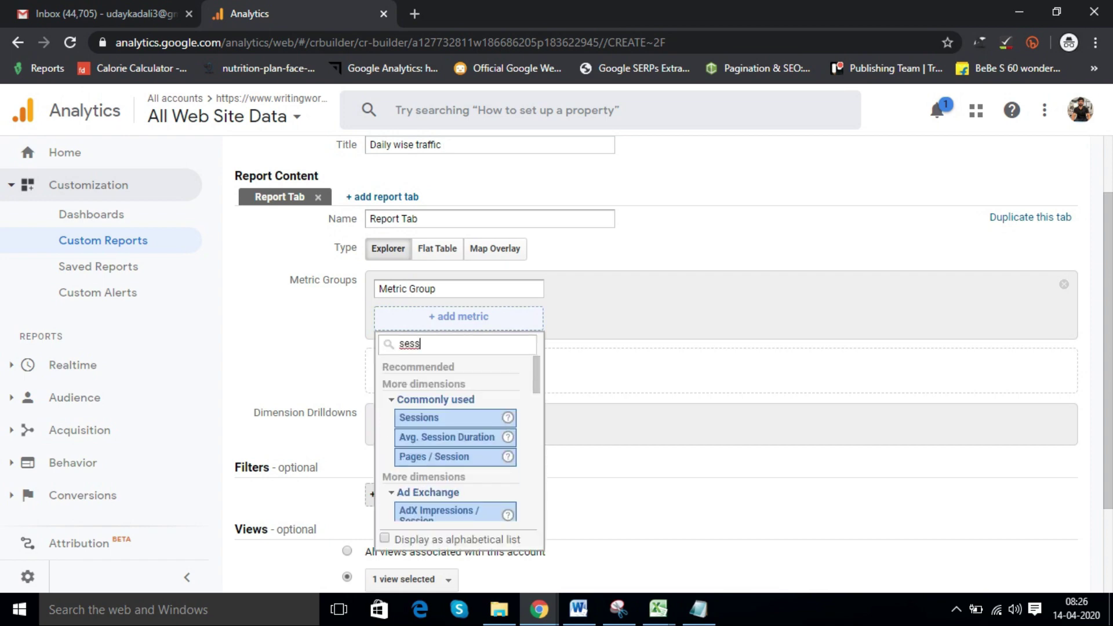
click(419, 418)
click(651, 317)
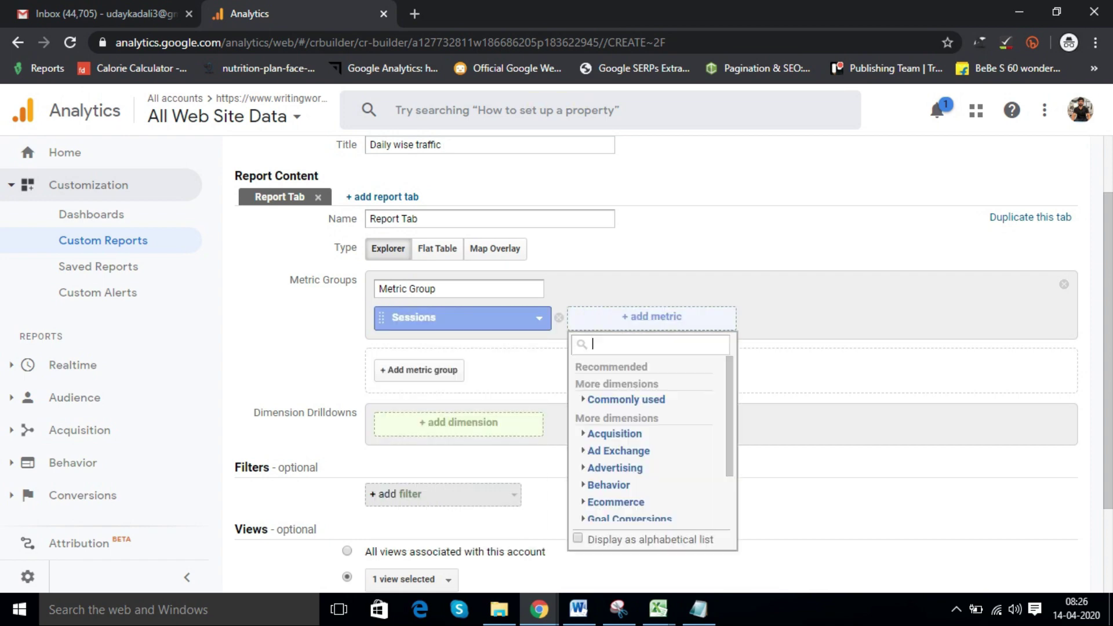
text(user)
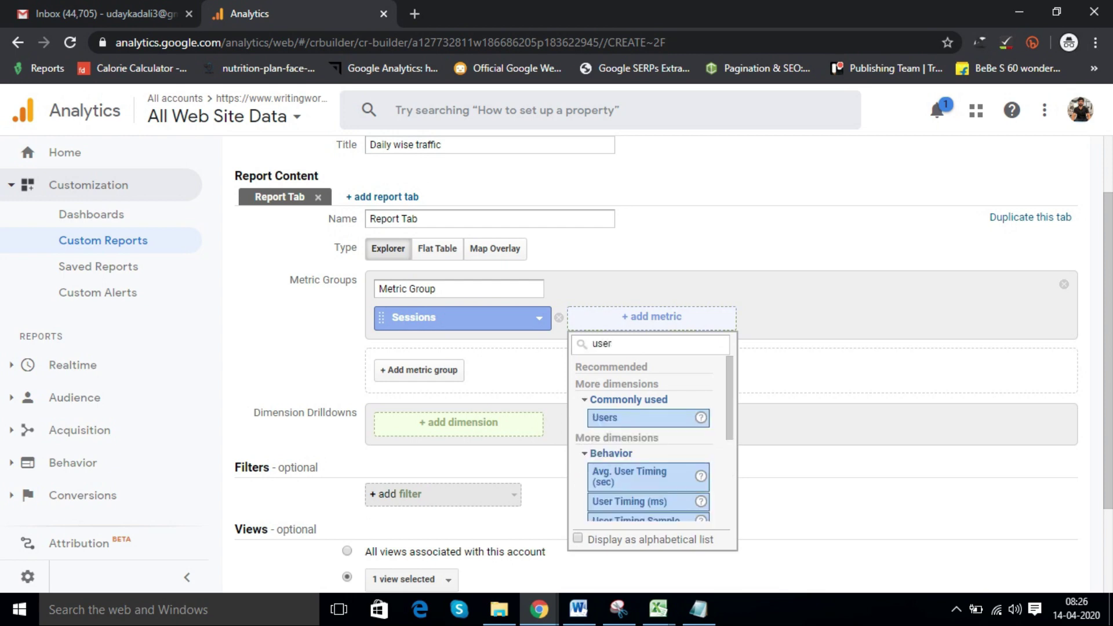
click(605, 418)
- Add the New Users and Avg. Session Duration metrics to the same metric group
click(845, 317)
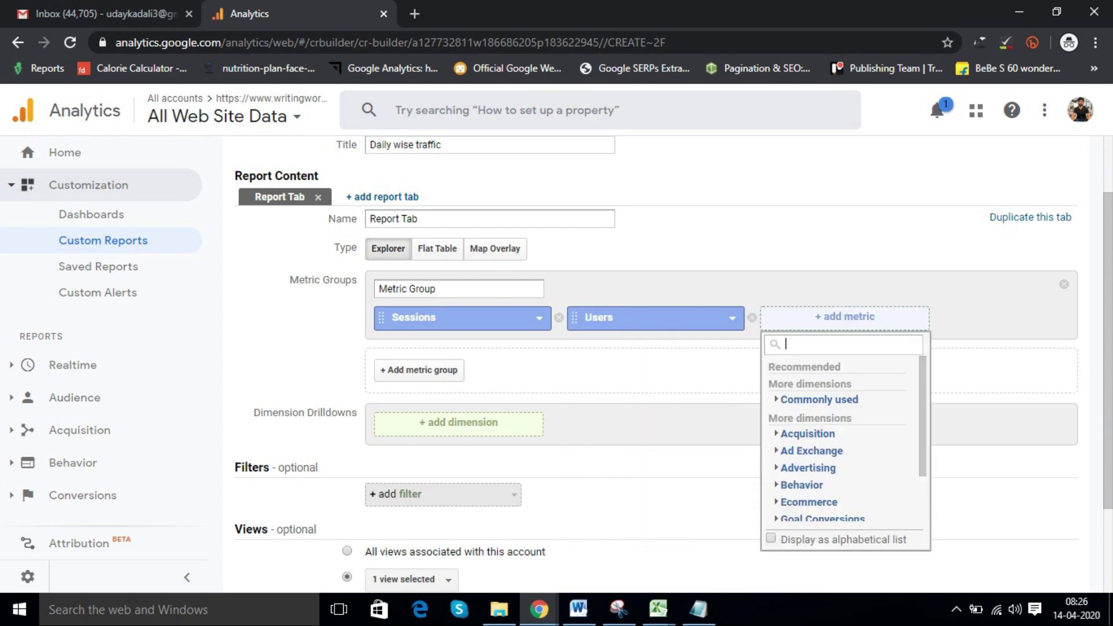
text(new)
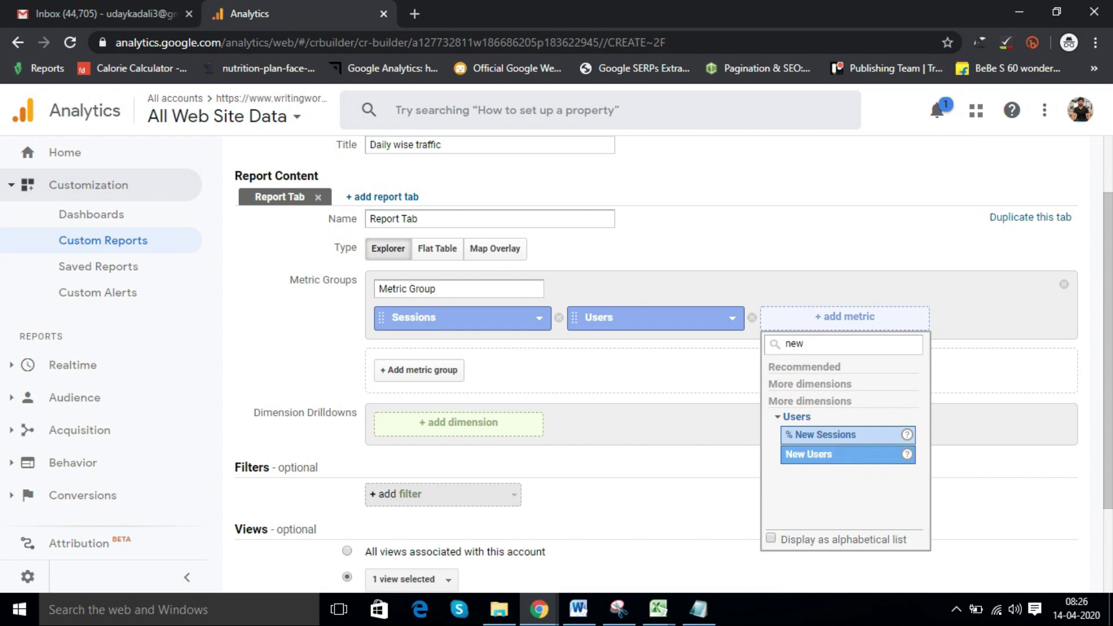
click(835, 455)
click(459, 345)
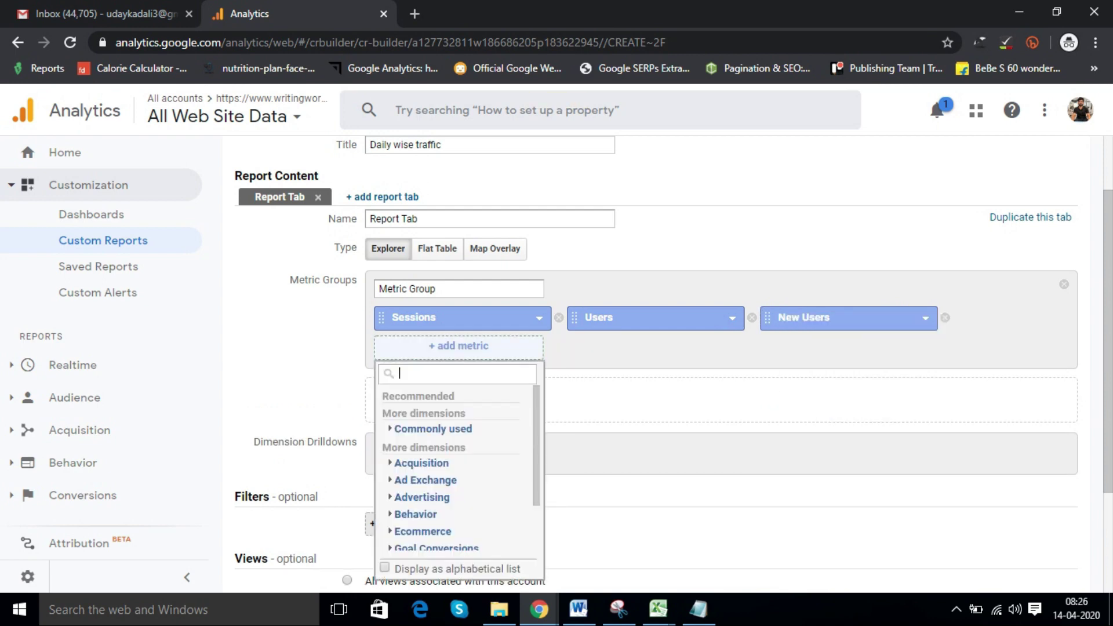
text(avg)
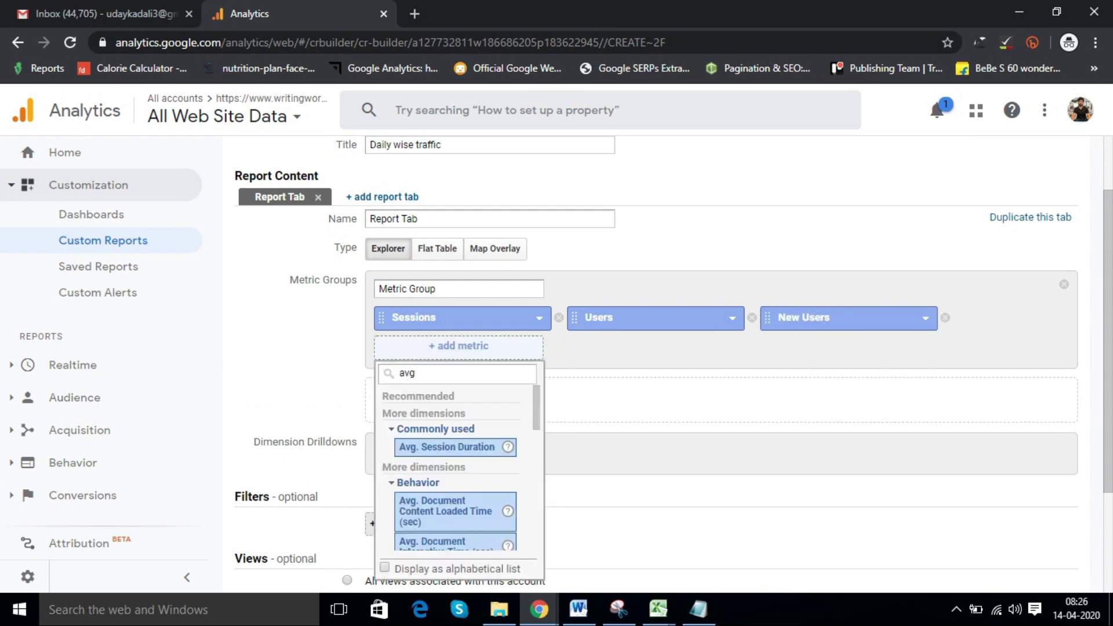
key(Return)
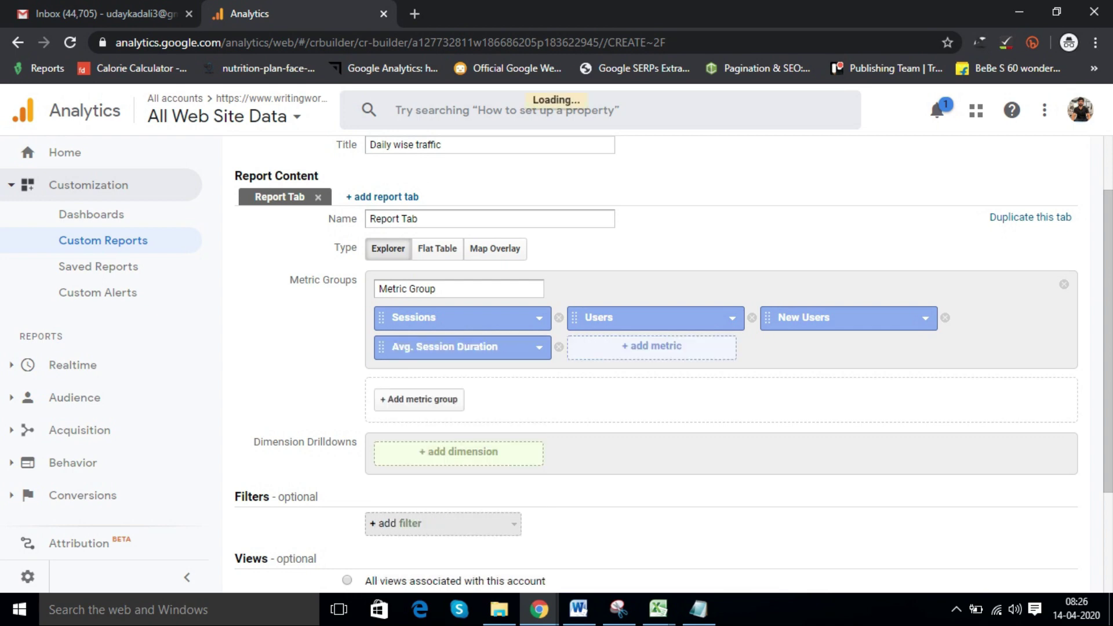
- Add Date as the report's dimension drilldown
scroll(661, 348, down, 3)
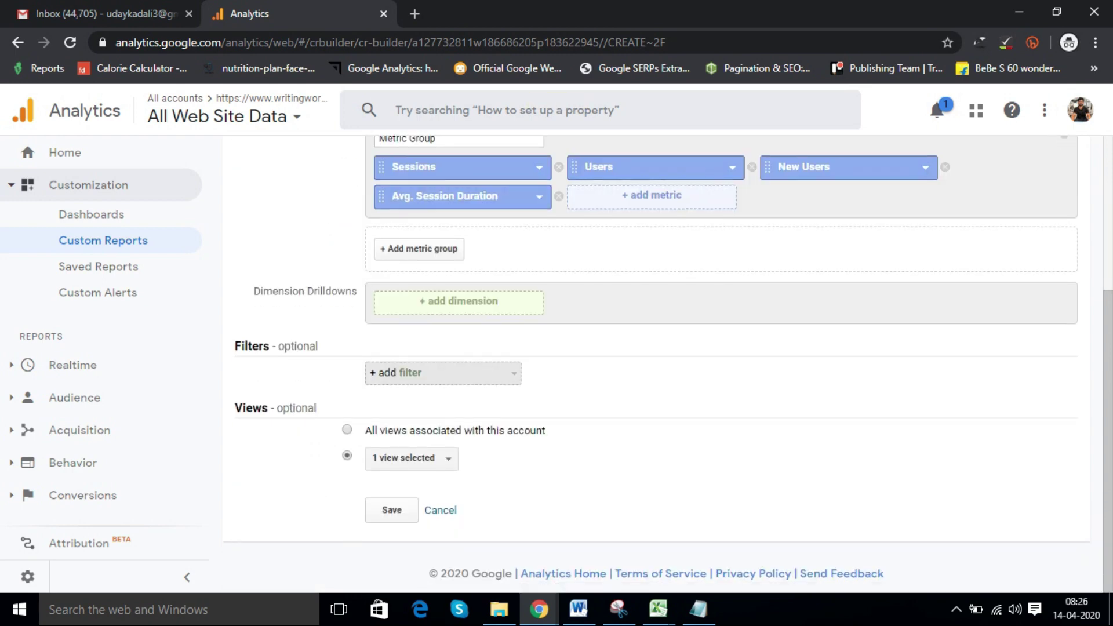
click(459, 302)
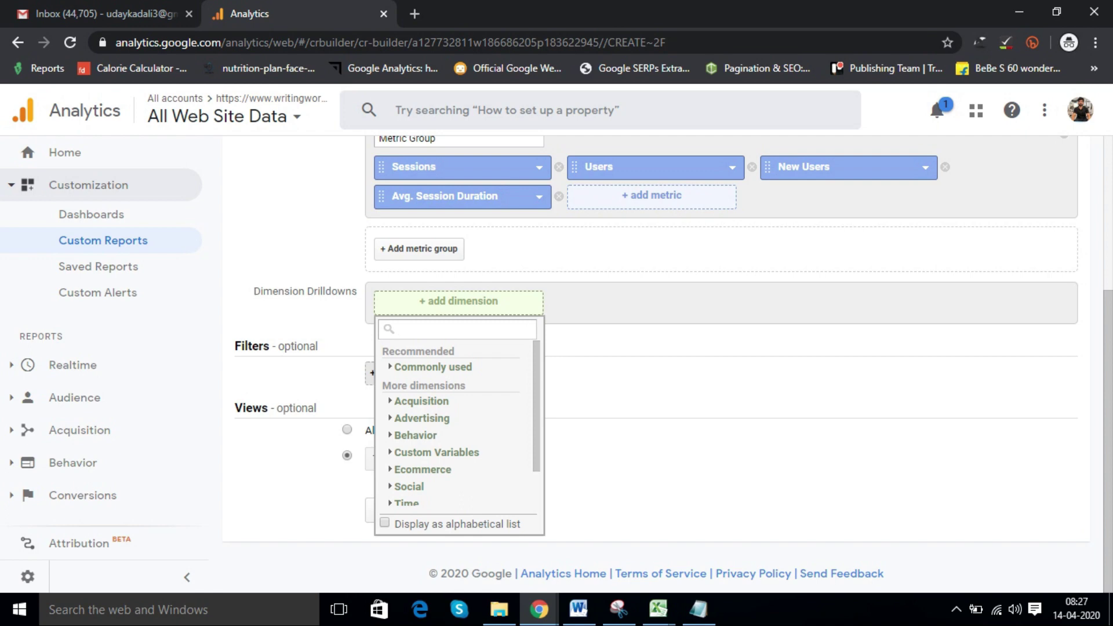
text(da)
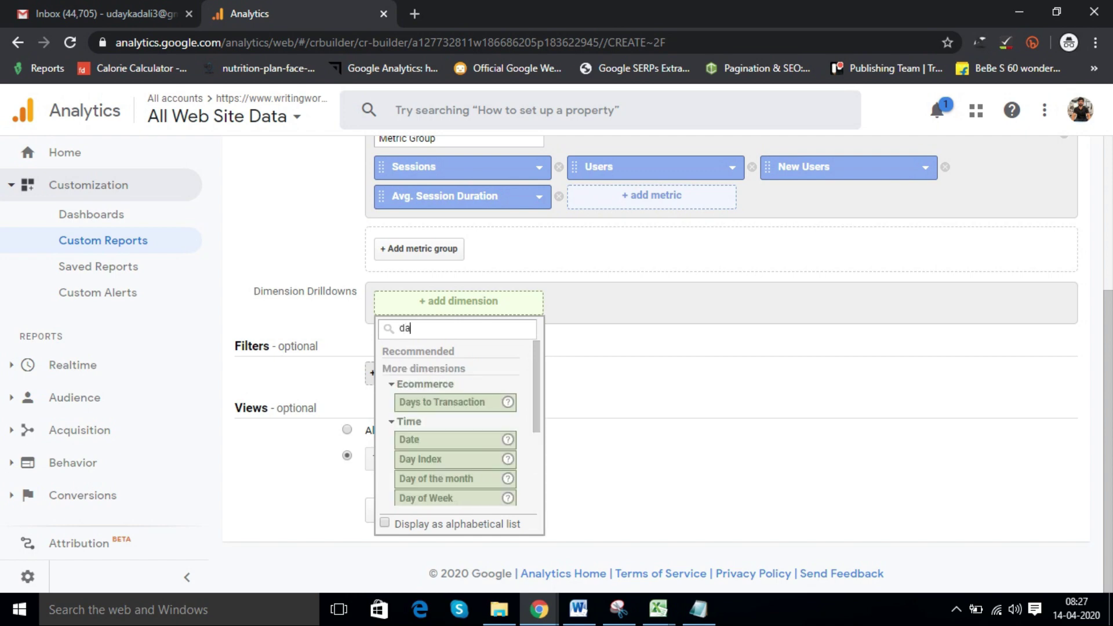
text(te)
key(Down)
key(Return)
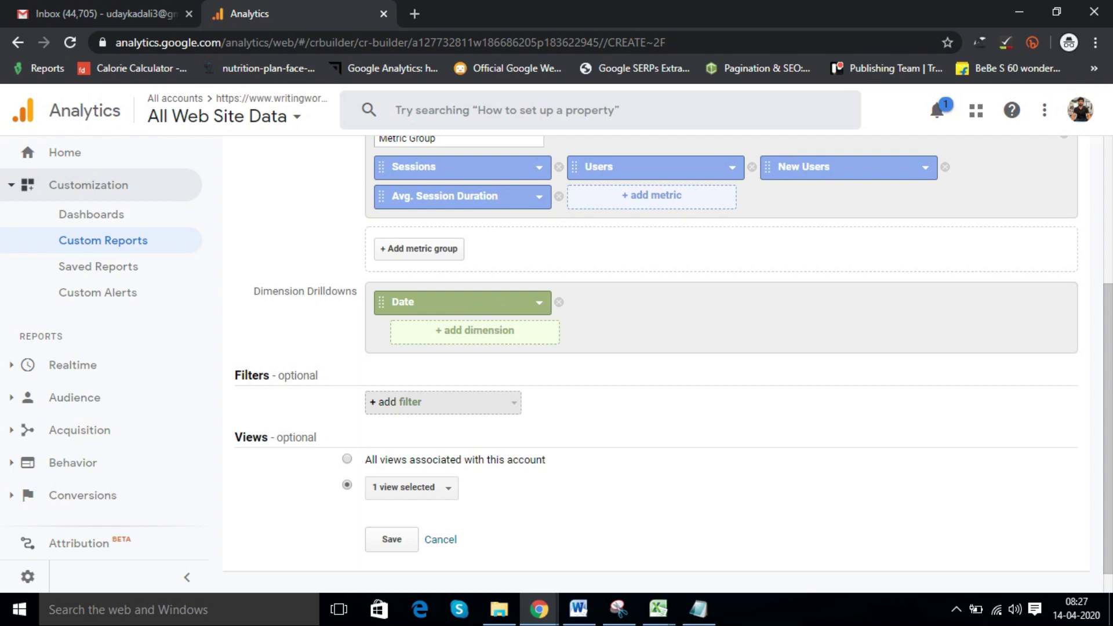
scroll(668, 364, down, 1)
click(443, 373)
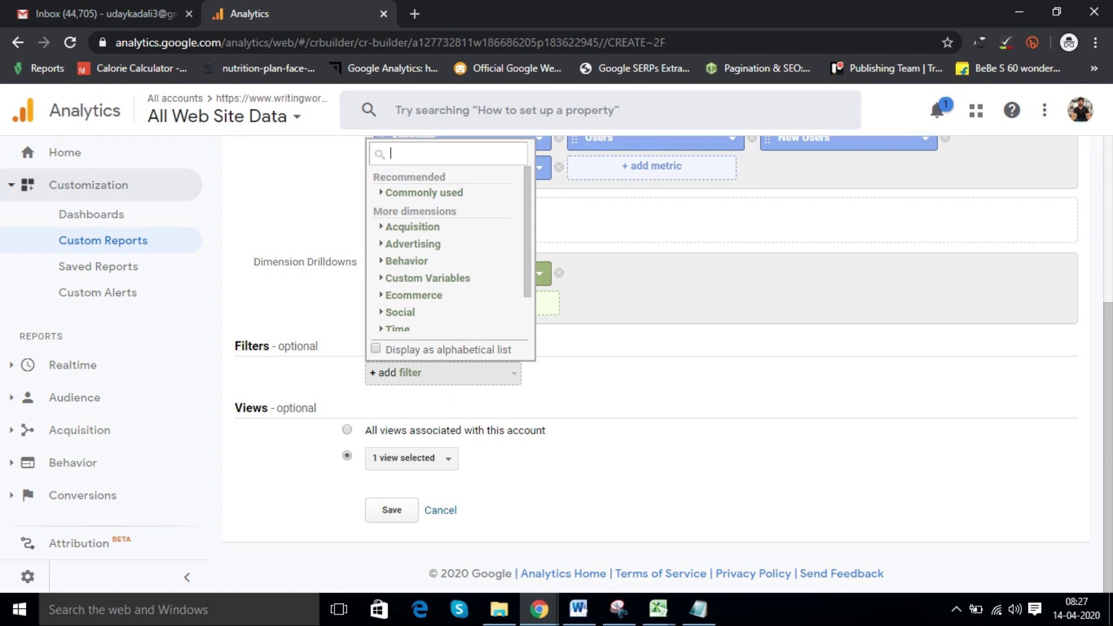
scroll(452, 249, down, 2)
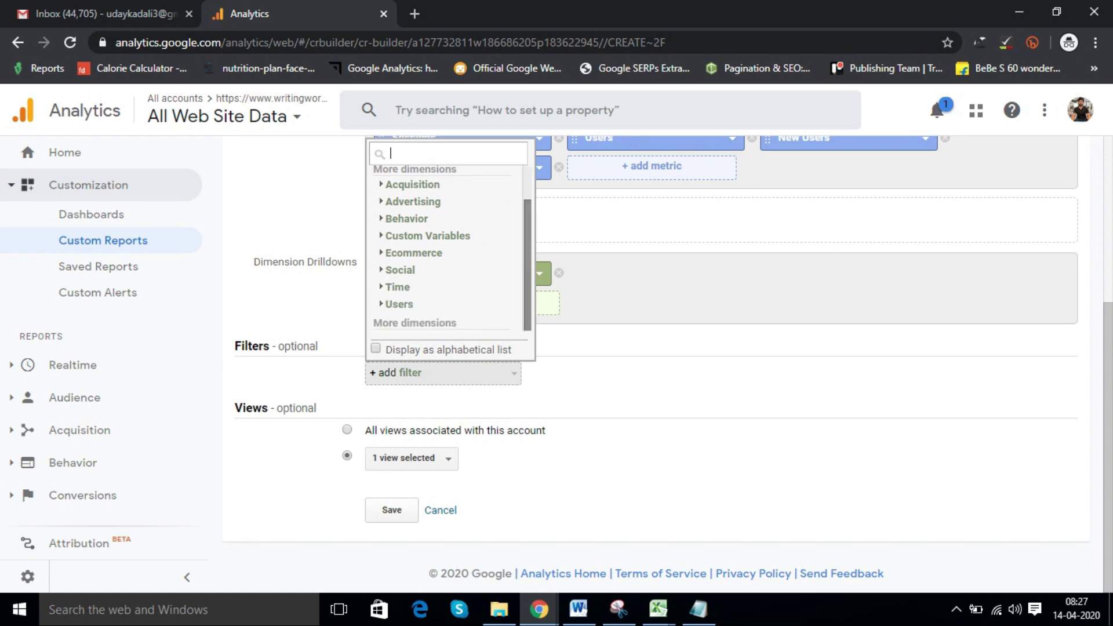
scroll(450, 249, up, 2)
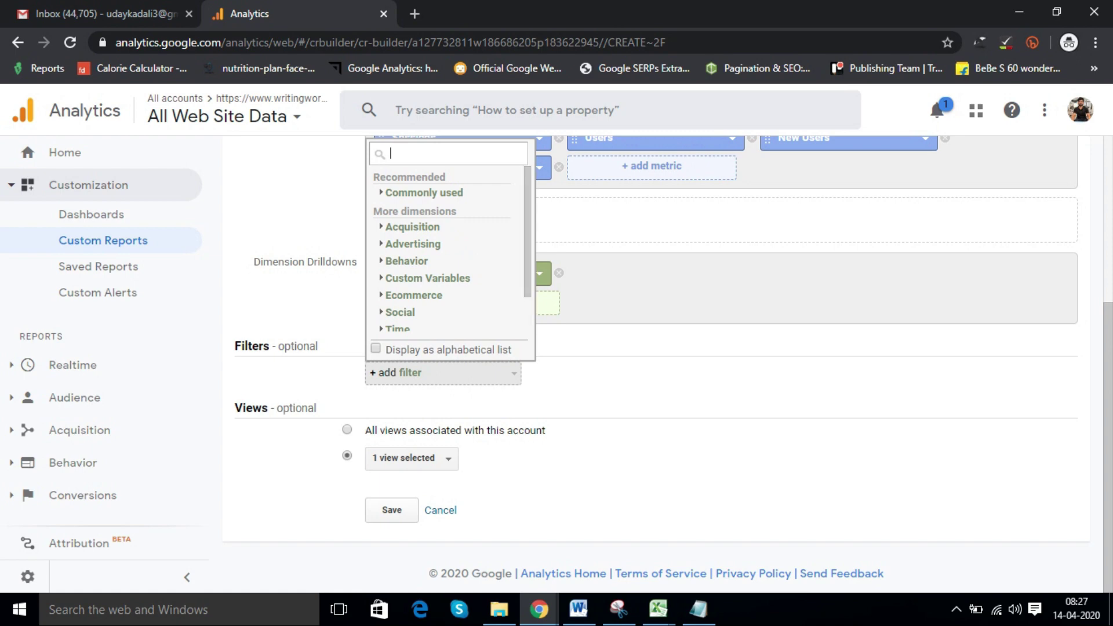
key(Escape)
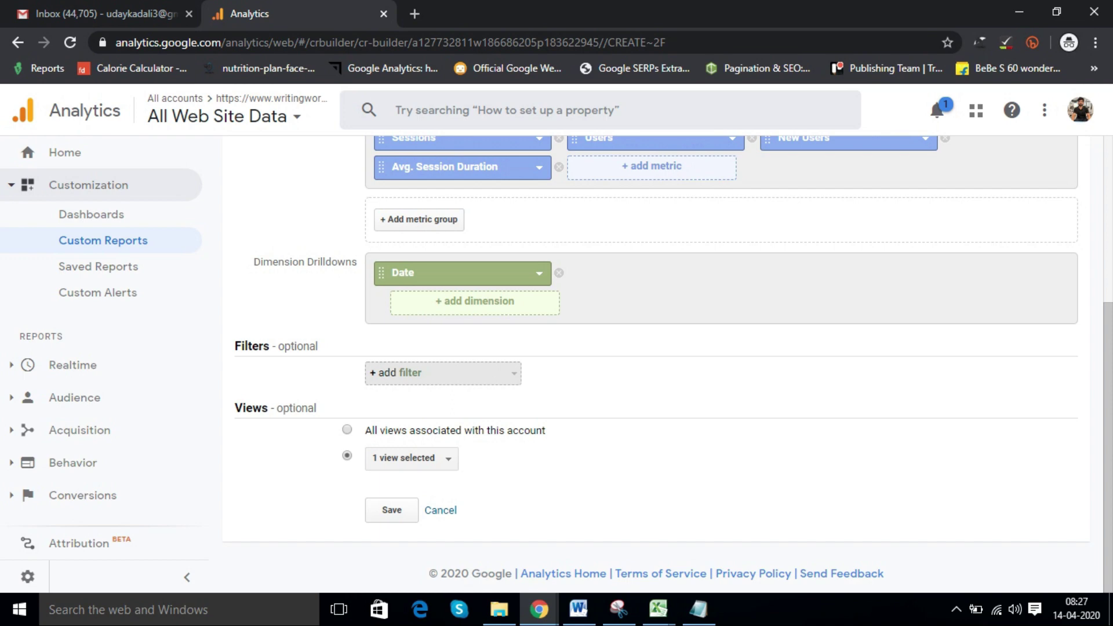
- Add a report filter that includes Default Channel Grouping with an exact match on Organic Search
click(475, 301)
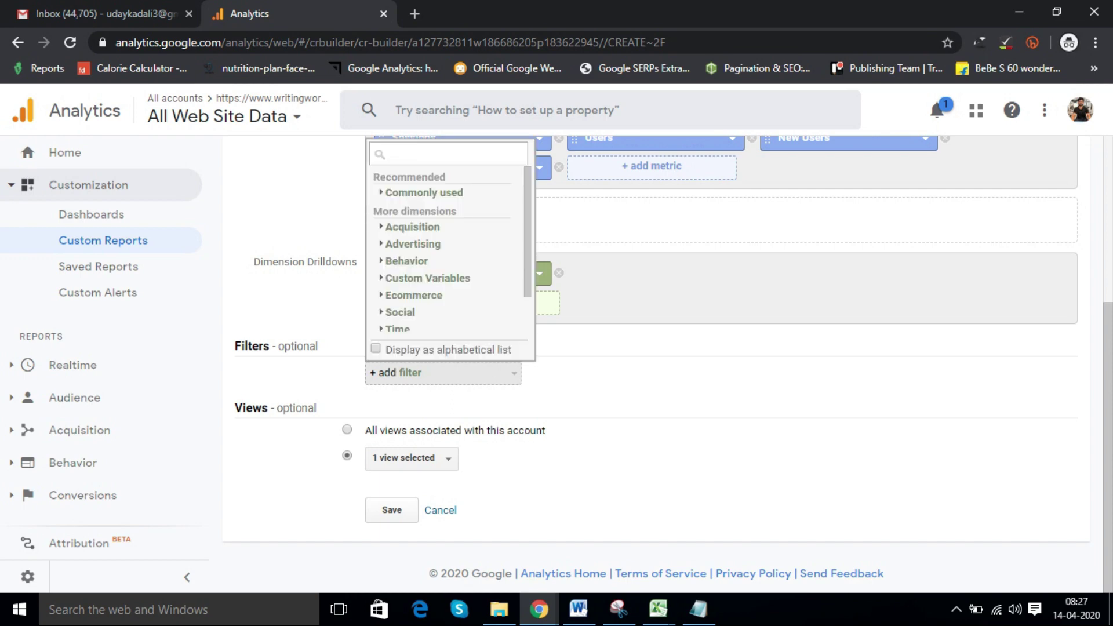
click(412, 227)
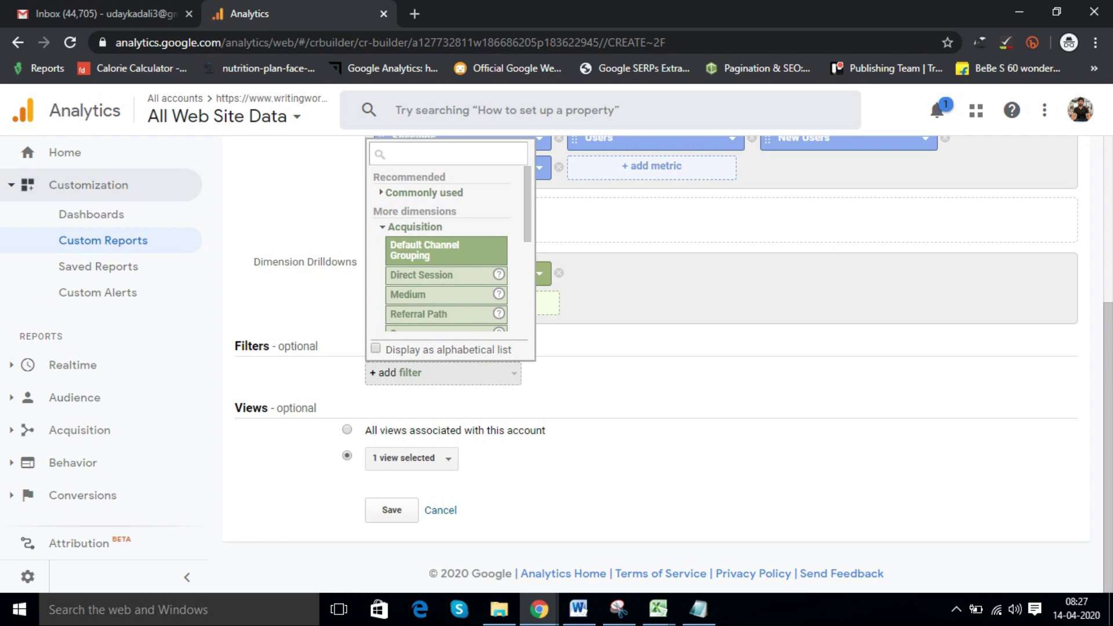
click(446, 250)
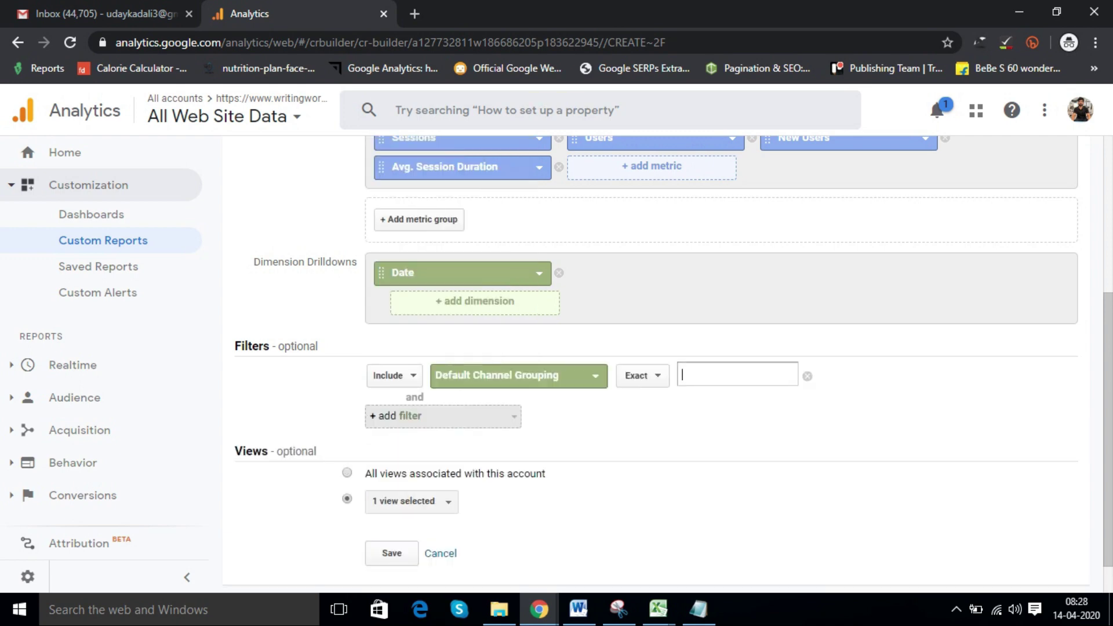
click(394, 375)
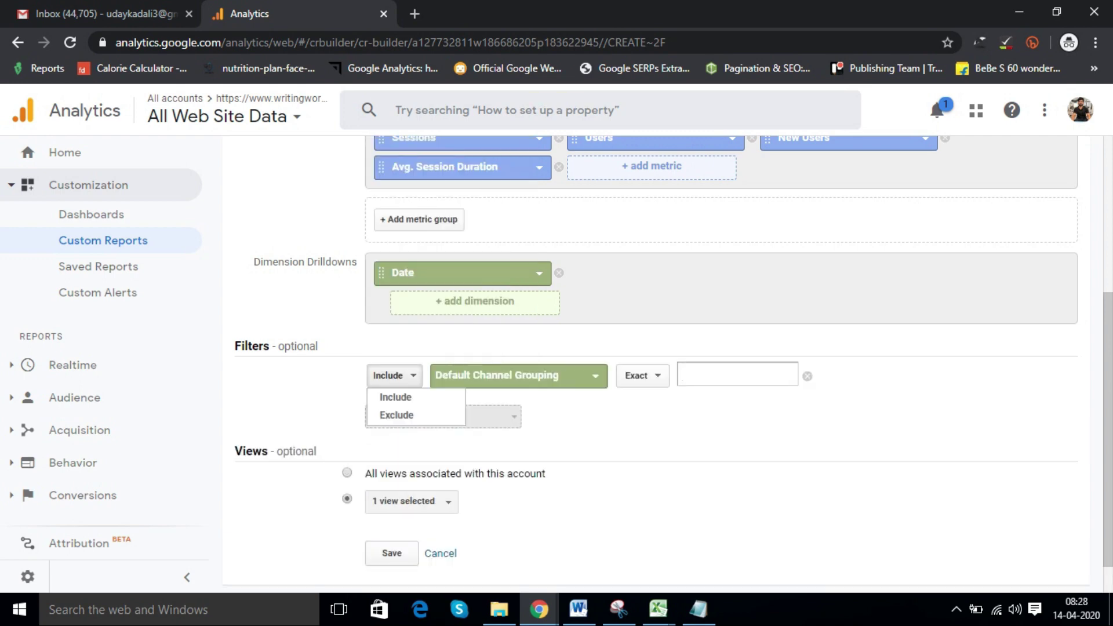
click(395, 376)
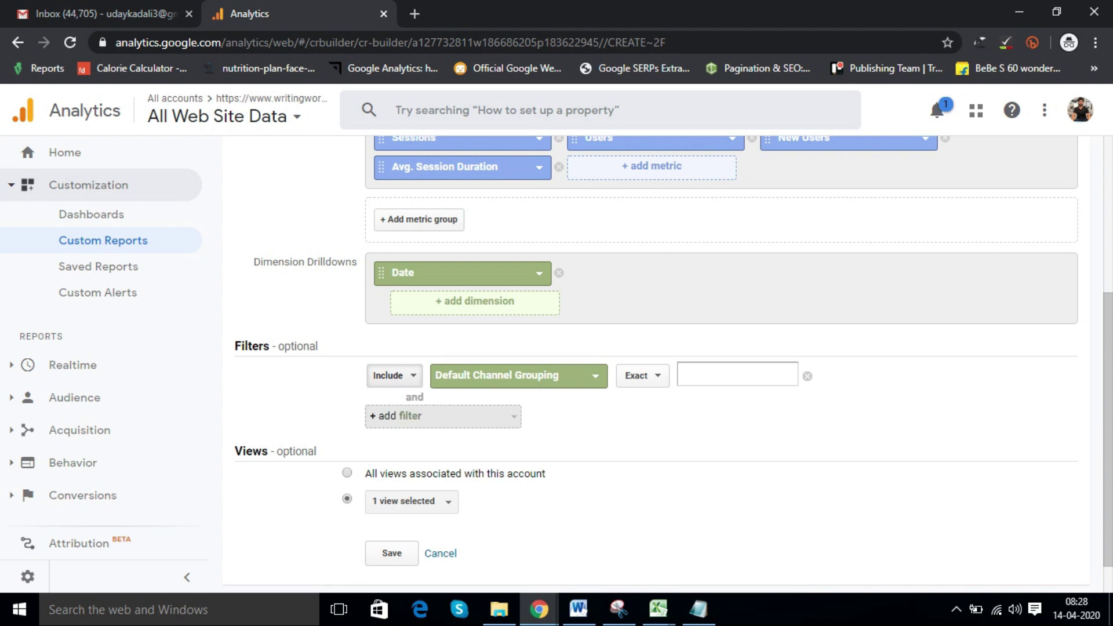
click(642, 376)
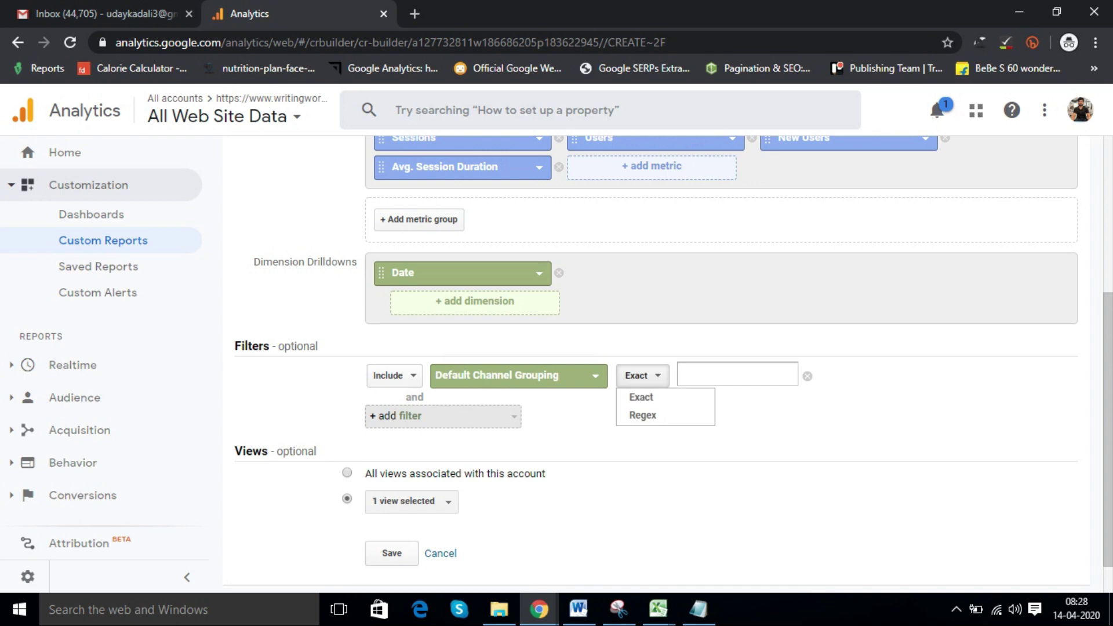
click(642, 398)
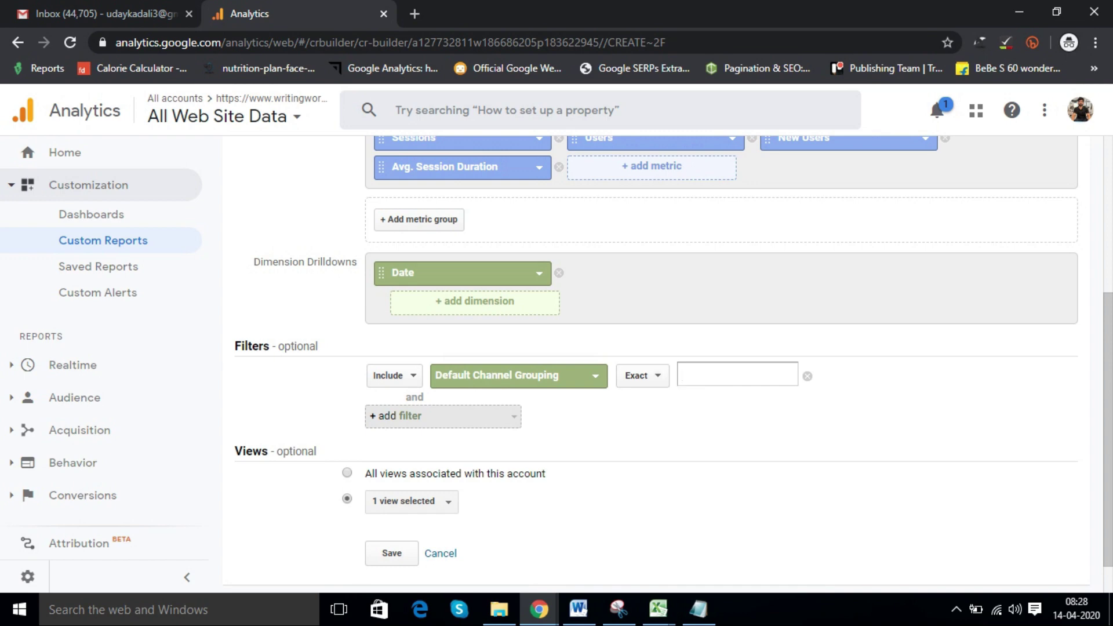
text(ora)
key(BackSpace)
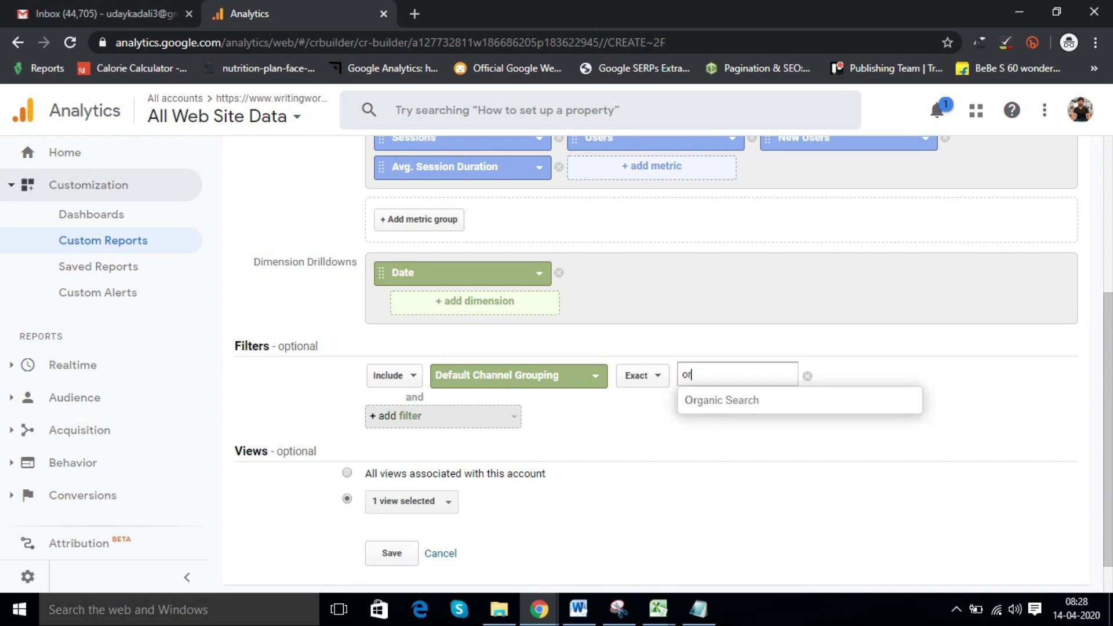
key(Down)
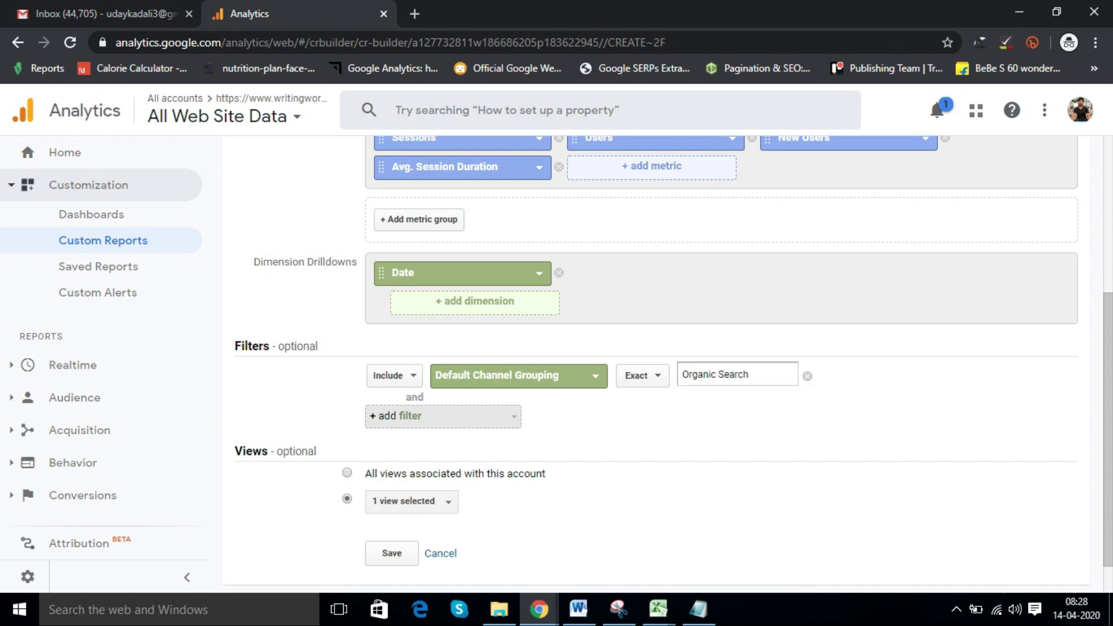
- Save the custom report and view its date-by-date data table
scroll(662, 348, down, 1)
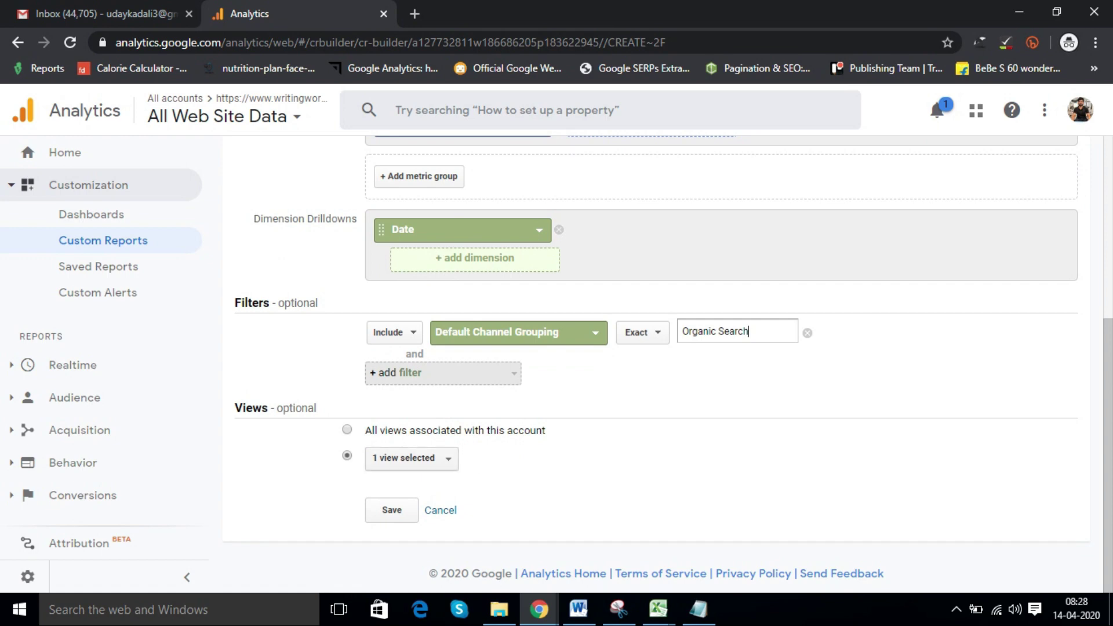
key(Return)
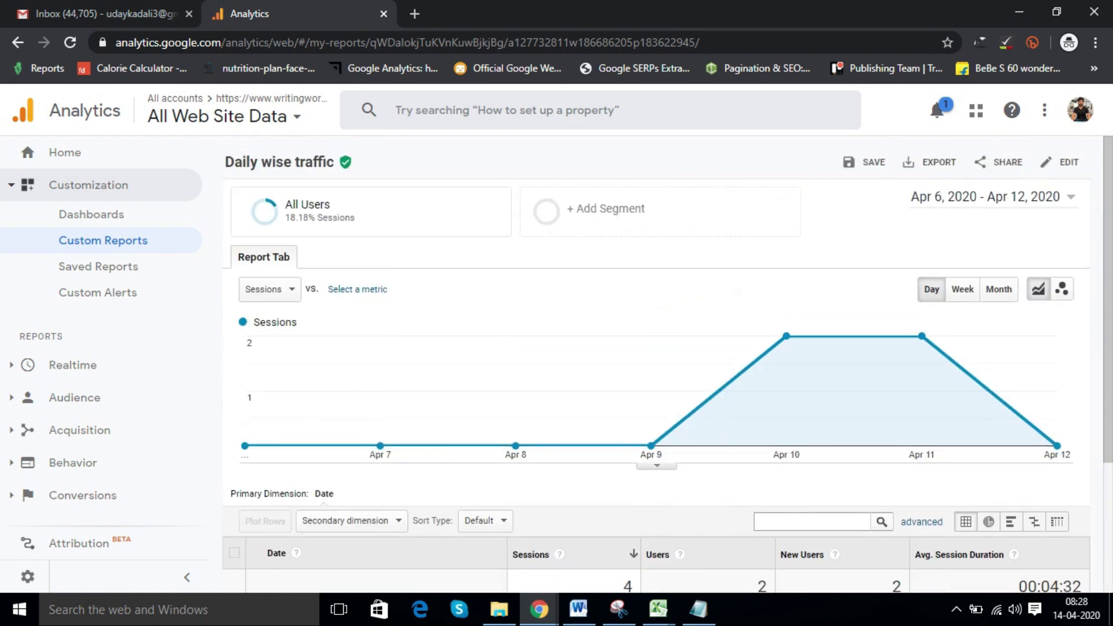
scroll(655, 366, down, 3)
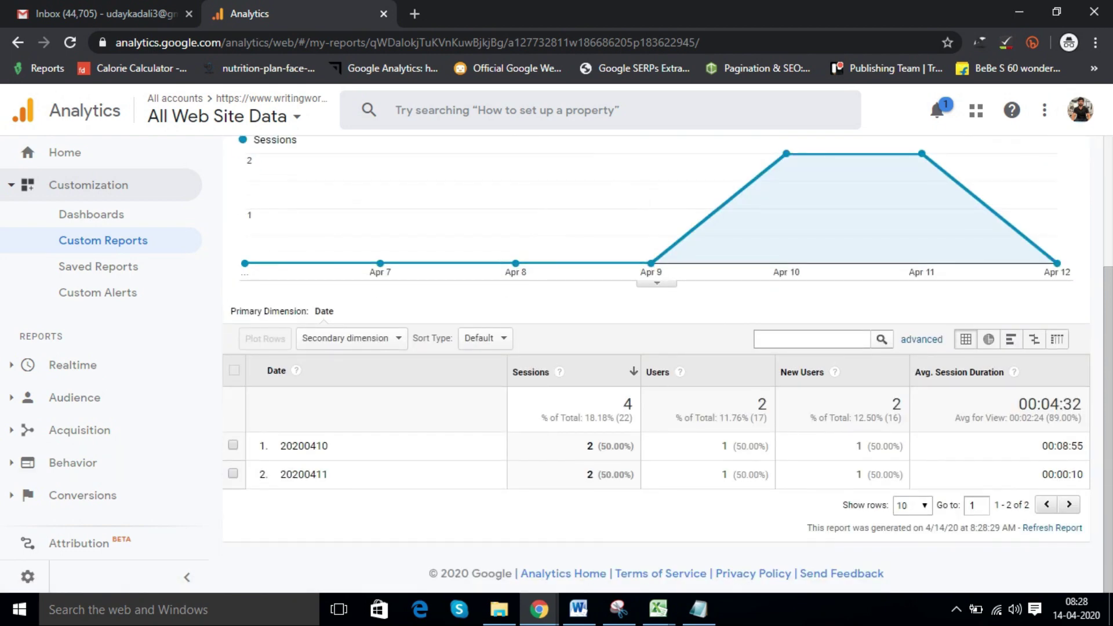
- Review the Daily wise traffic report's chart and table, and return to the list of custom reports
scroll(655, 365, up, 1)
scroll(655, 366, down, 1)
scroll(656, 365, up, 2)
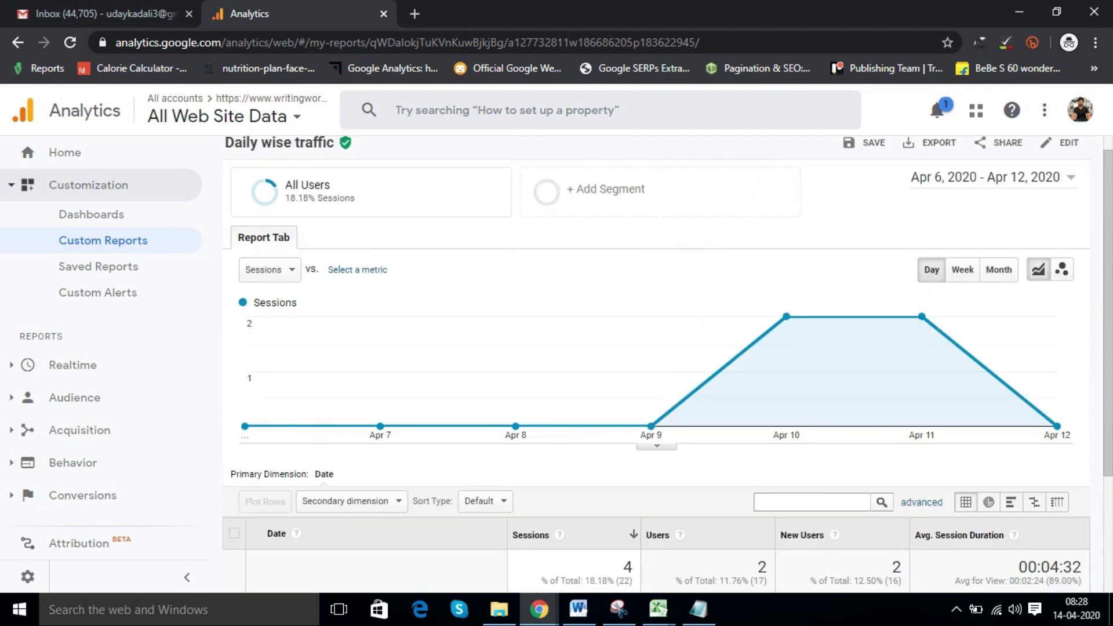
click(104, 240)
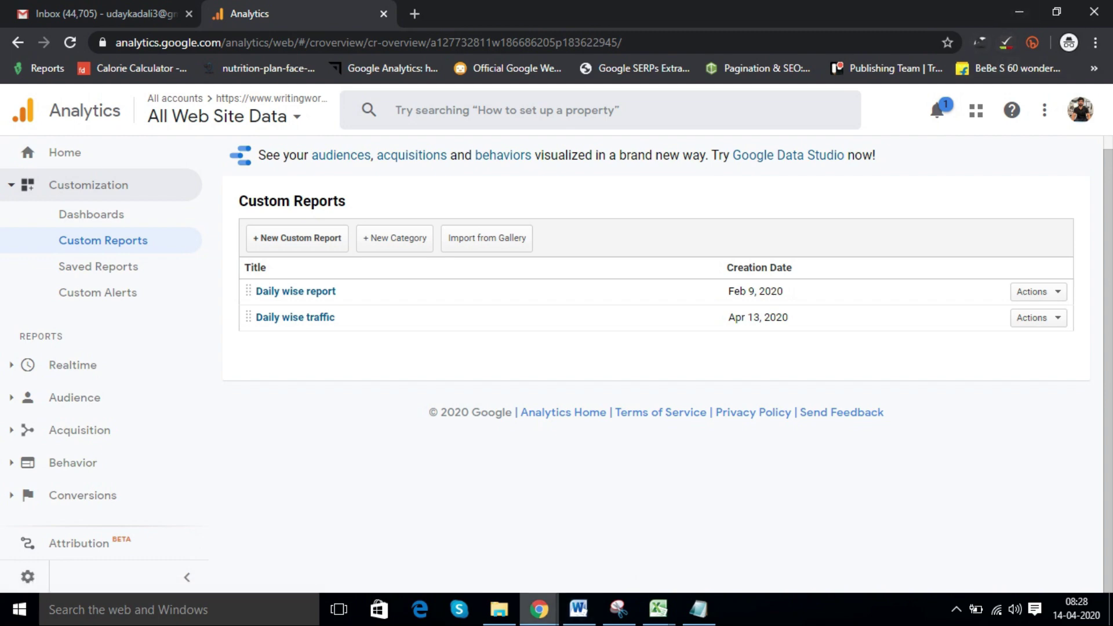
- Open the Day wise traffic image from the Googe analytics folder in File Explorer and view it and the Day wise chart image in Photos
click(499, 610)
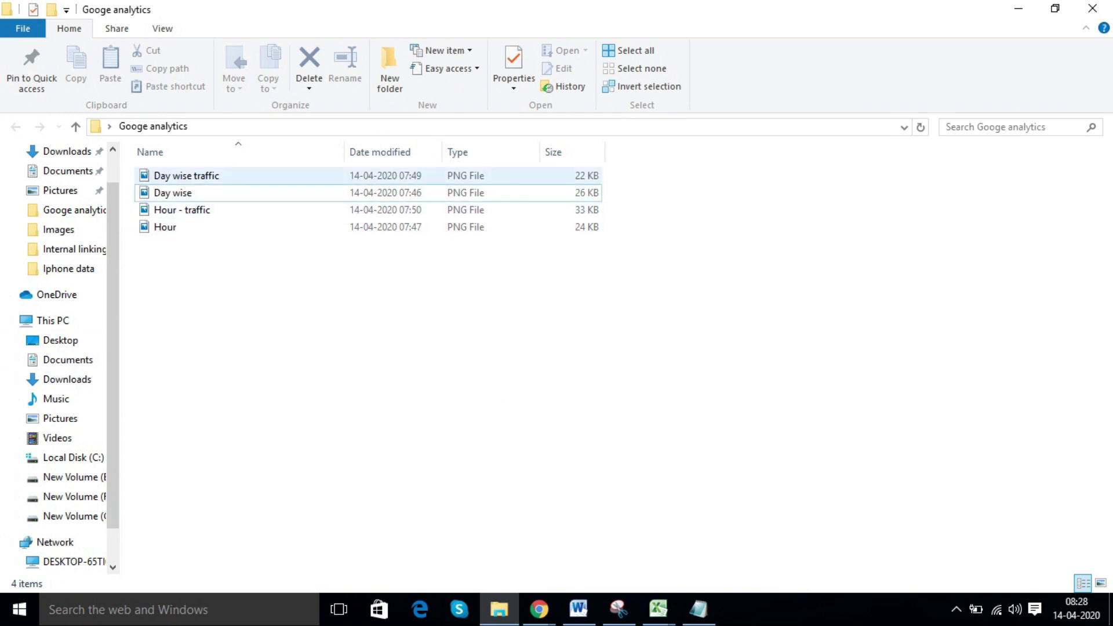
click(214, 176)
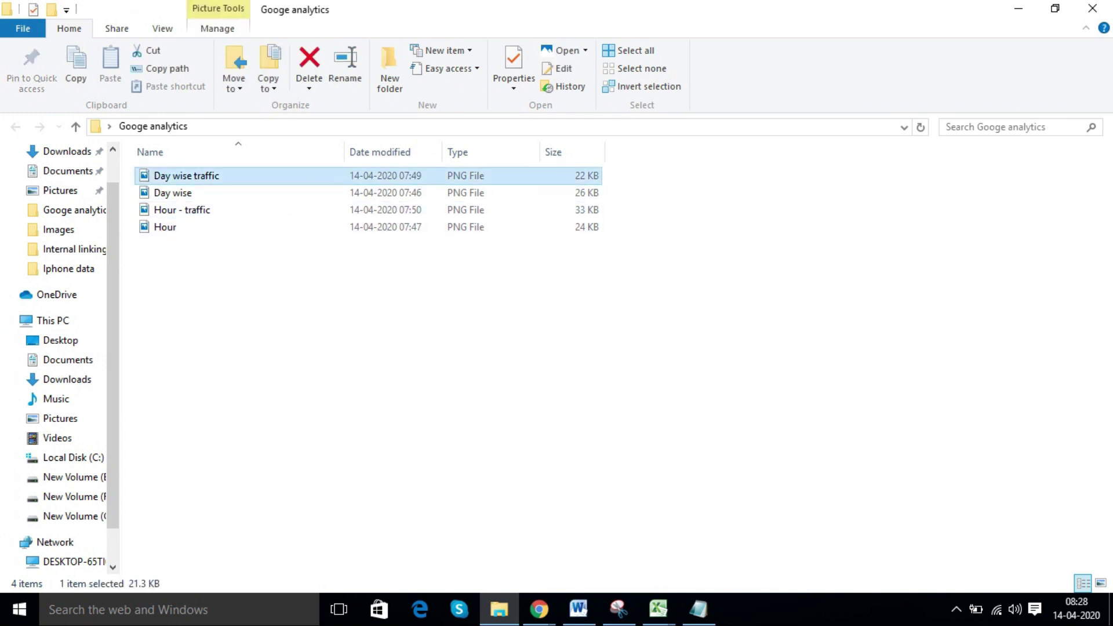
key(Return)
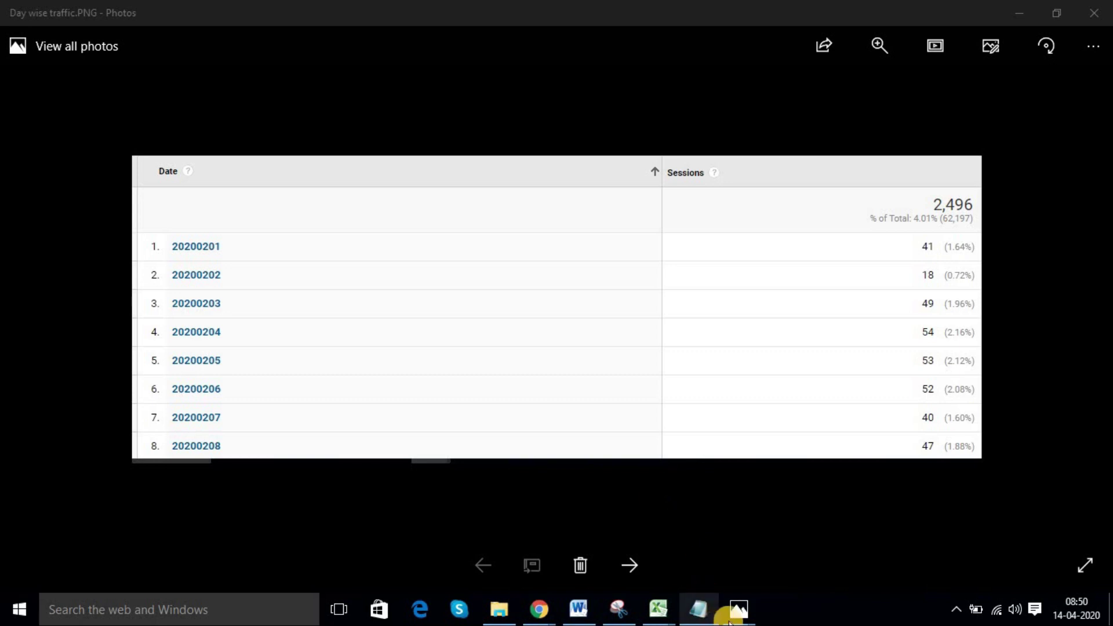
mouse_move(739, 609)
click(667, 550)
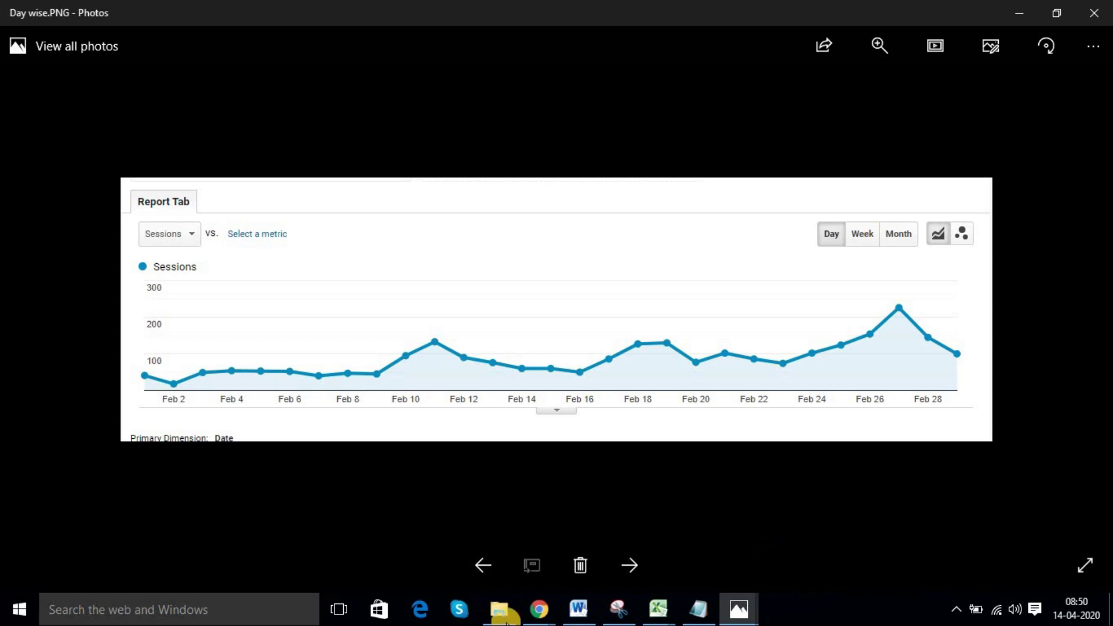
- Switch back to Google Analytics in Chrome and start a new custom report from the custom reports list
click(539, 609)
click(595, 579)
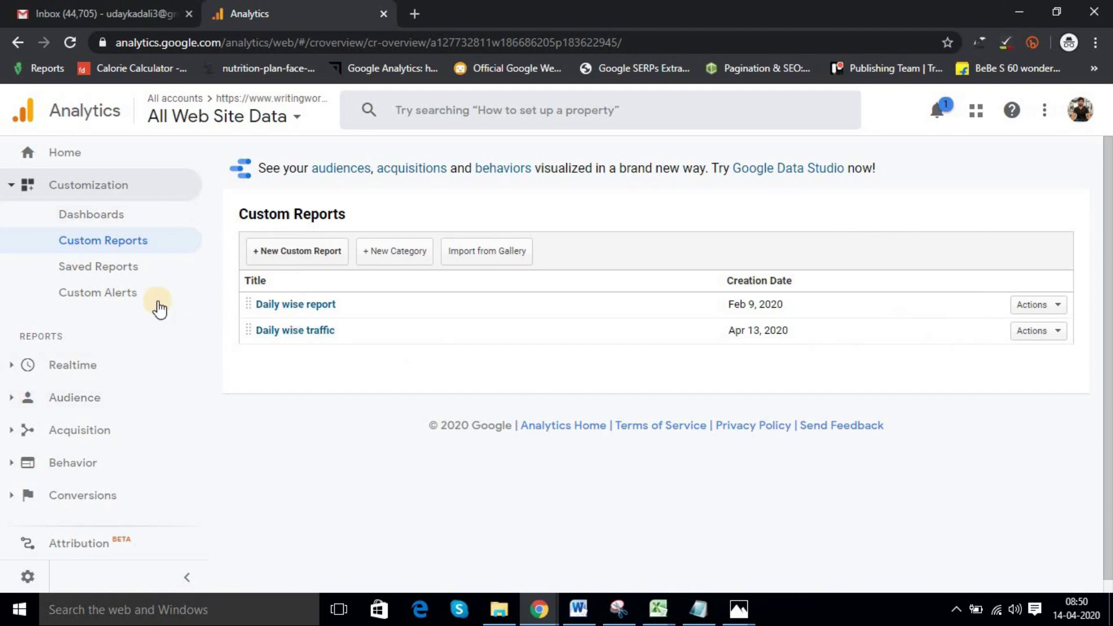
click(130, 244)
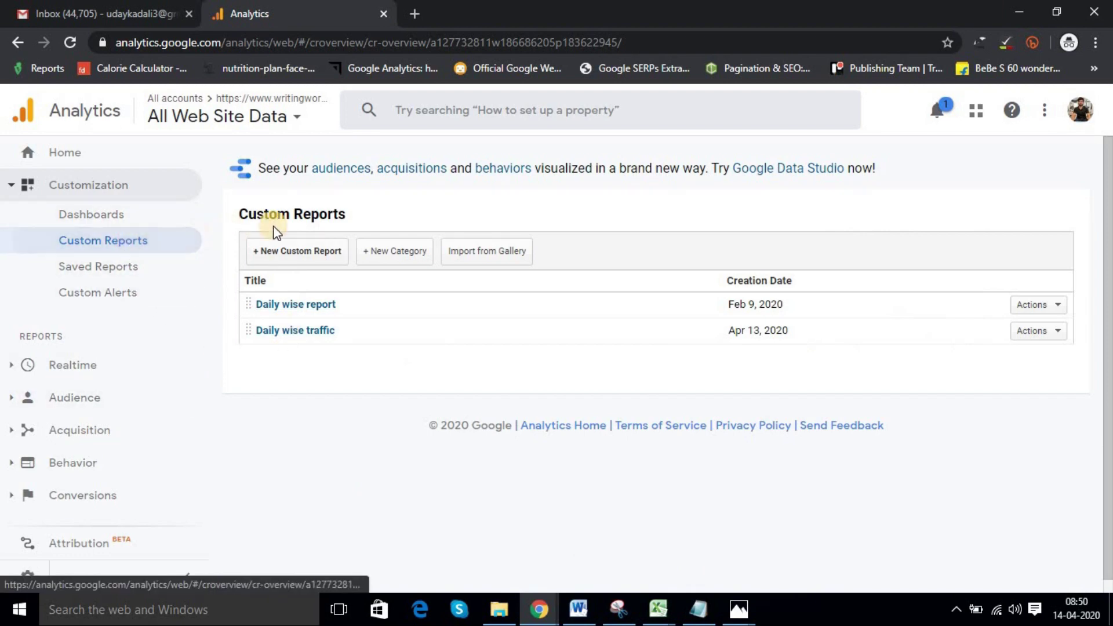
click(306, 257)
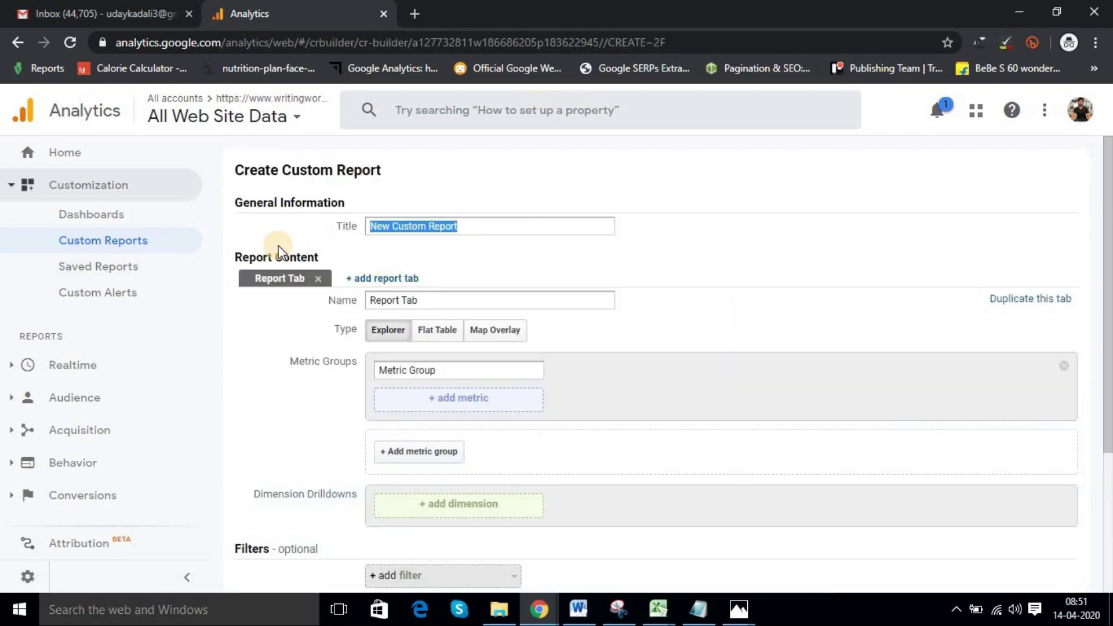
- Replace the custom report's default title with "Hour Wise - Traffic"
key(BackSpace)
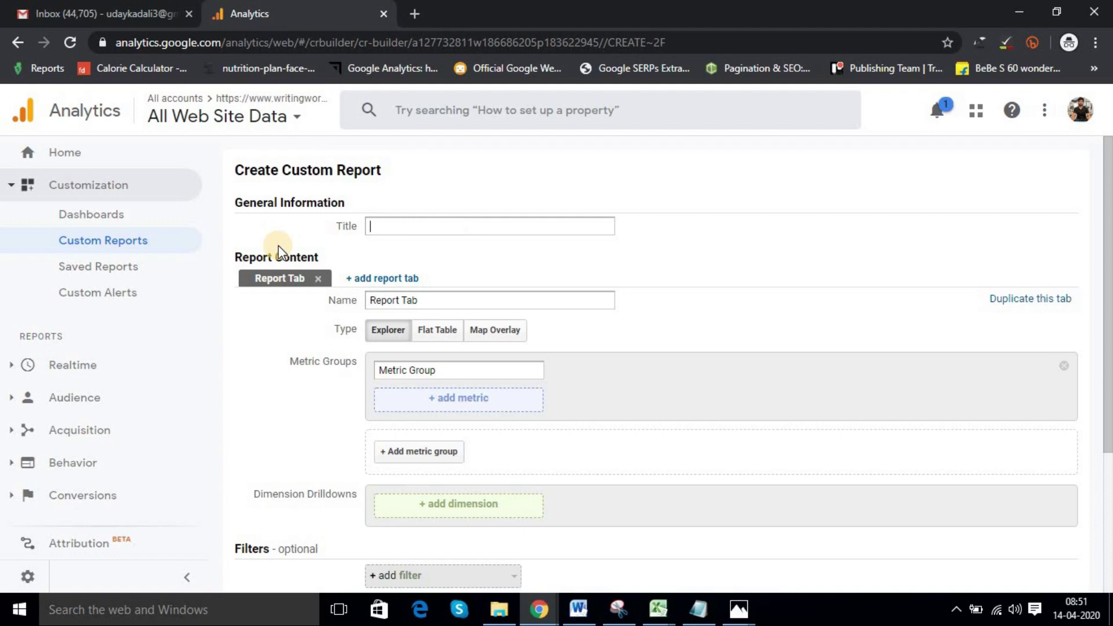
text(Hours)
key(BackSpace)
text(Wise - traf)
key(BackSpace)
key(BackSpace)
key(BackSpace)
key(BackSpace)
text(Traffic)
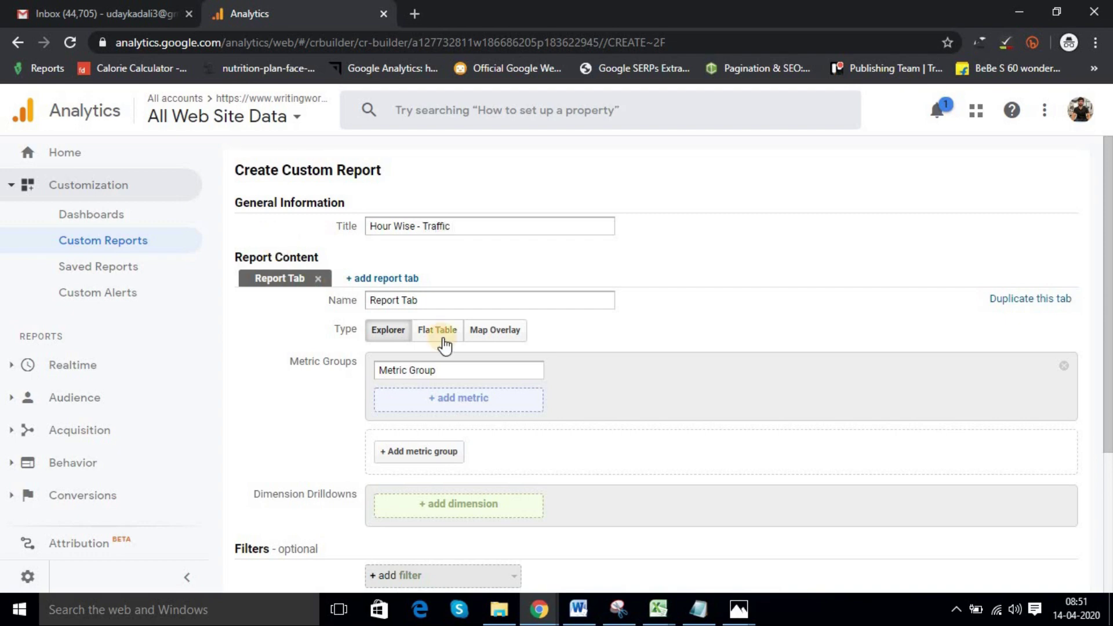
click(446, 305)
- Add the Sessions, Users and New Users metrics to the report's metric group
scroll(473, 406, down, 3)
scroll(400, 286, up, 1)
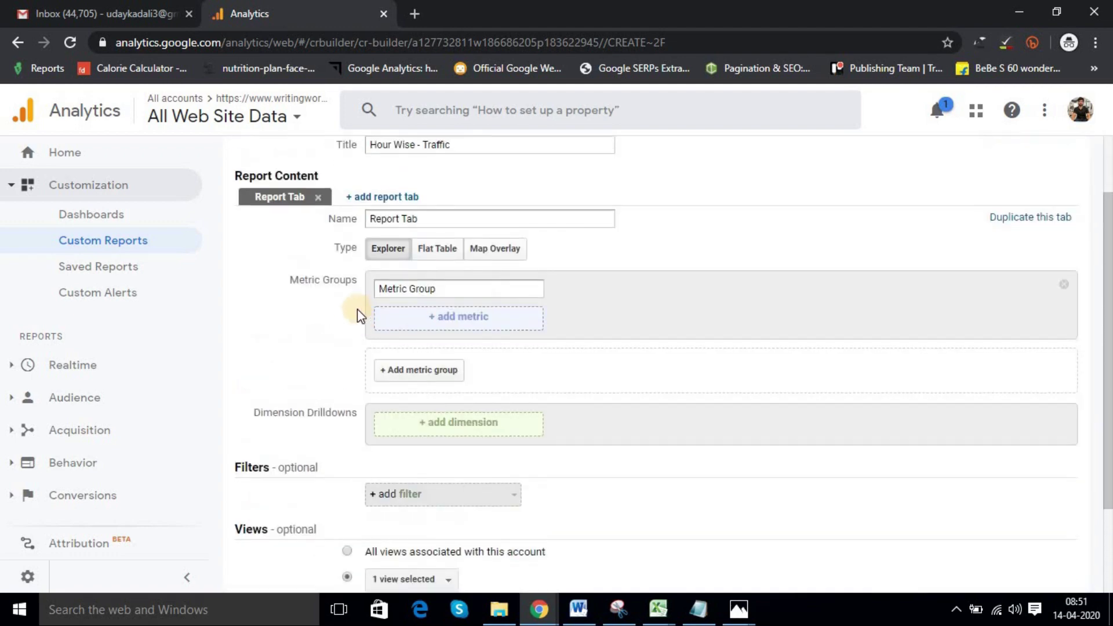
click(467, 319)
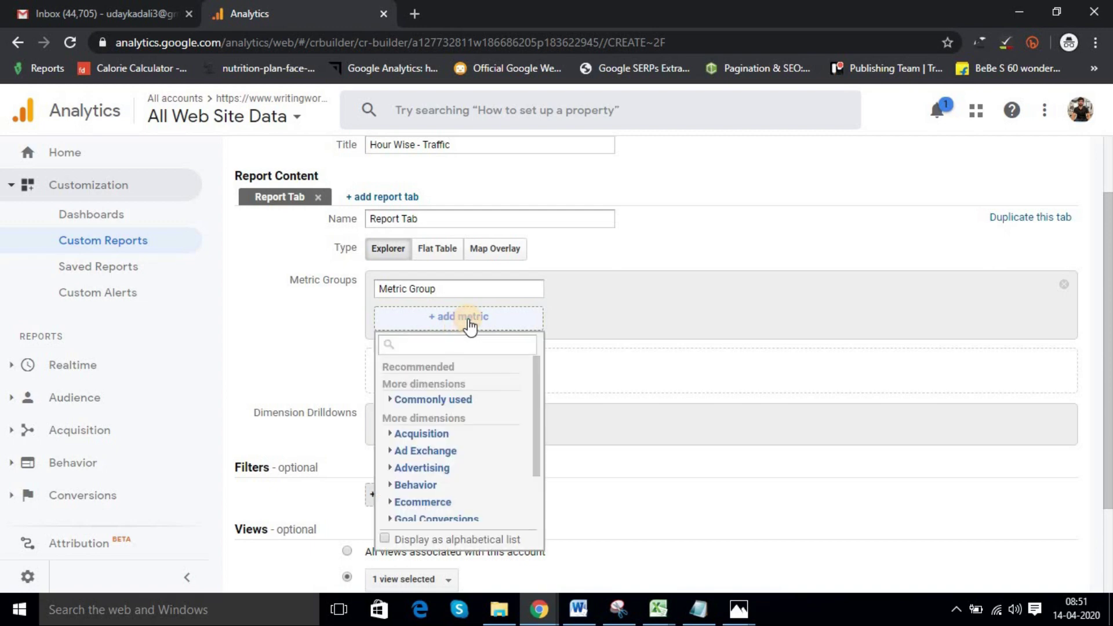
text(se)
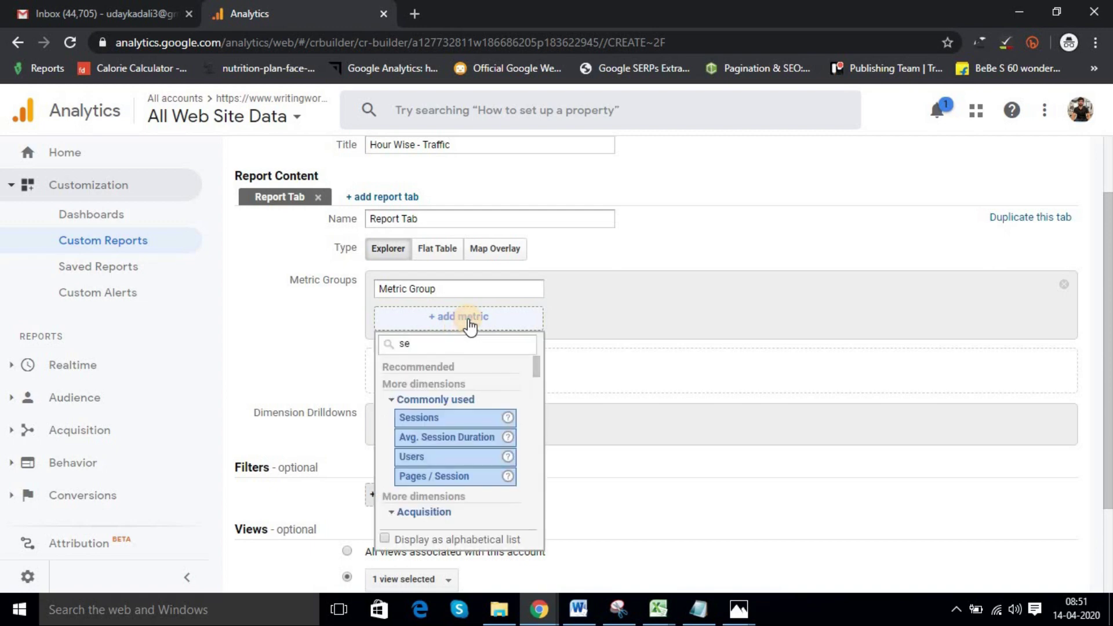
click(475, 419)
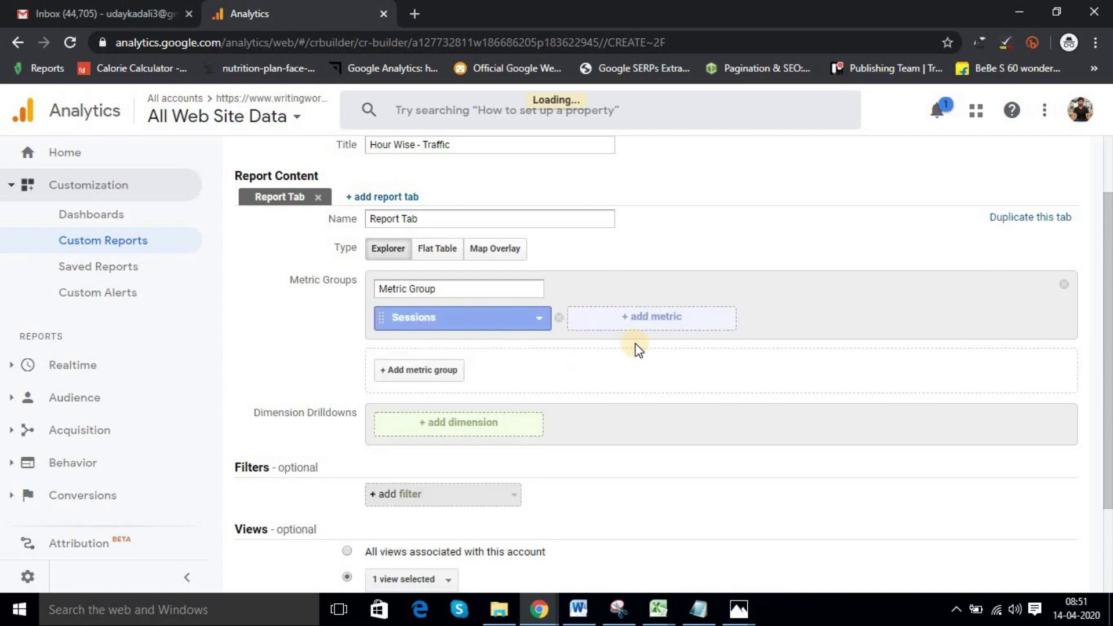
click(657, 320)
text(us)
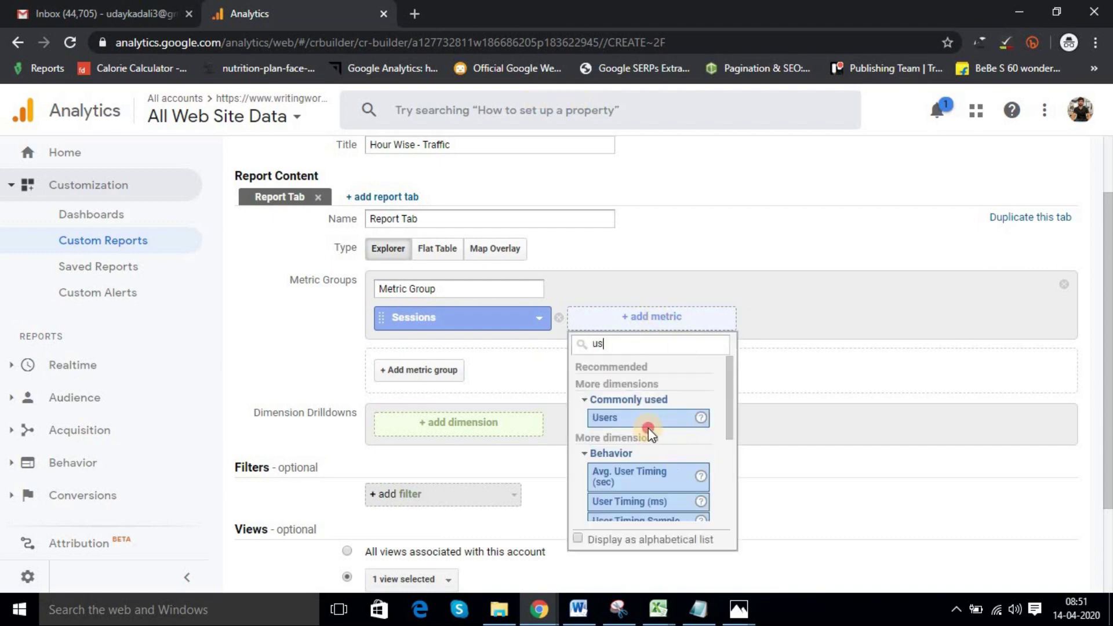
click(648, 428)
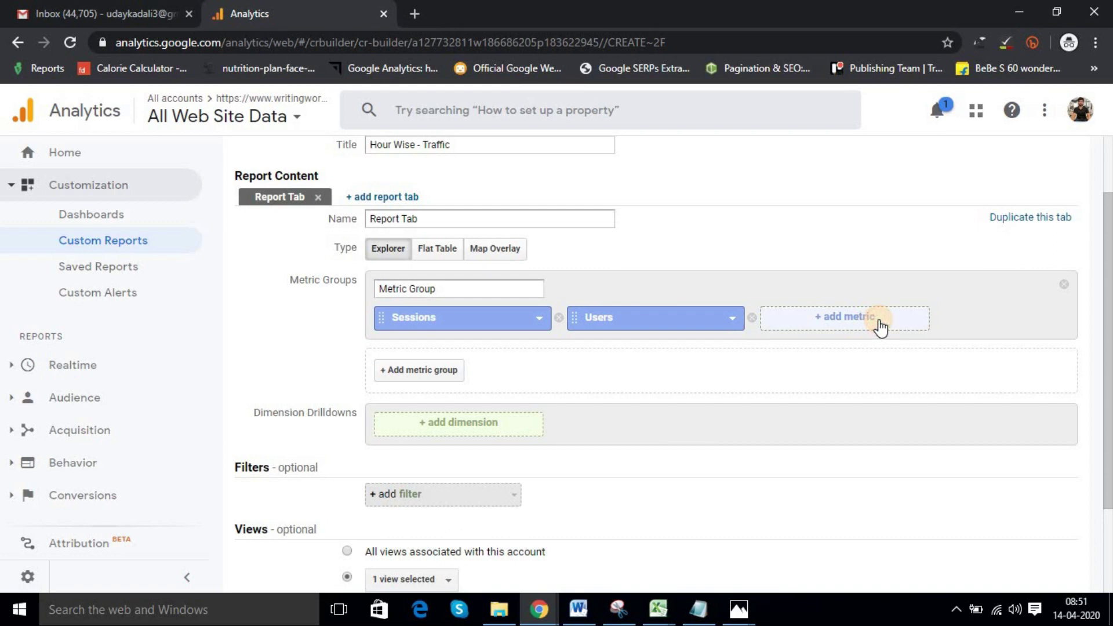
click(881, 326)
text(new)
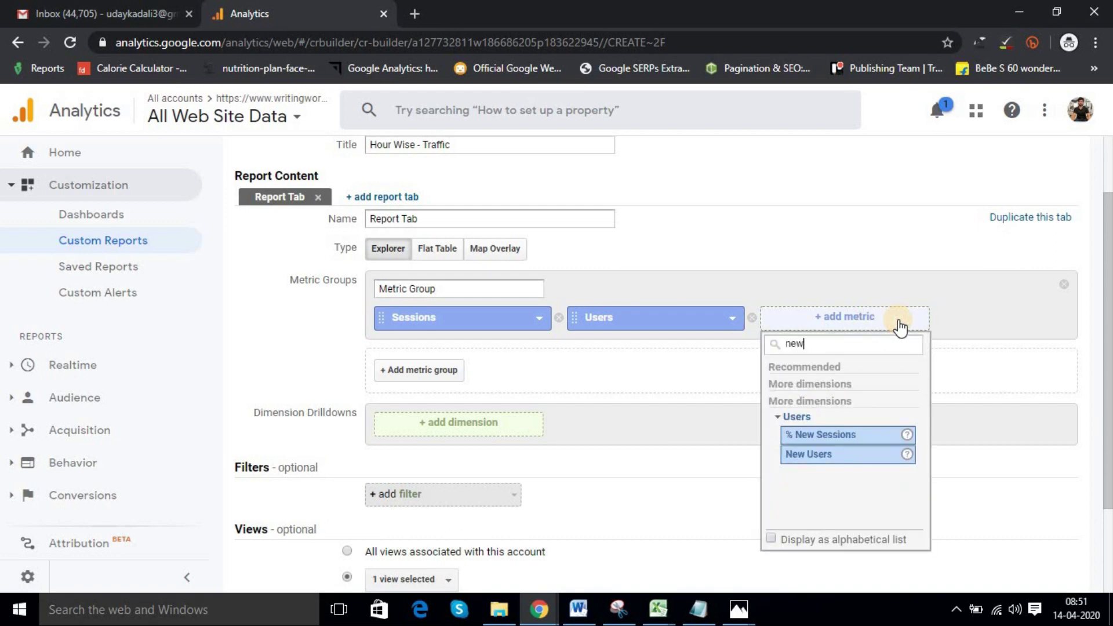
click(844, 455)
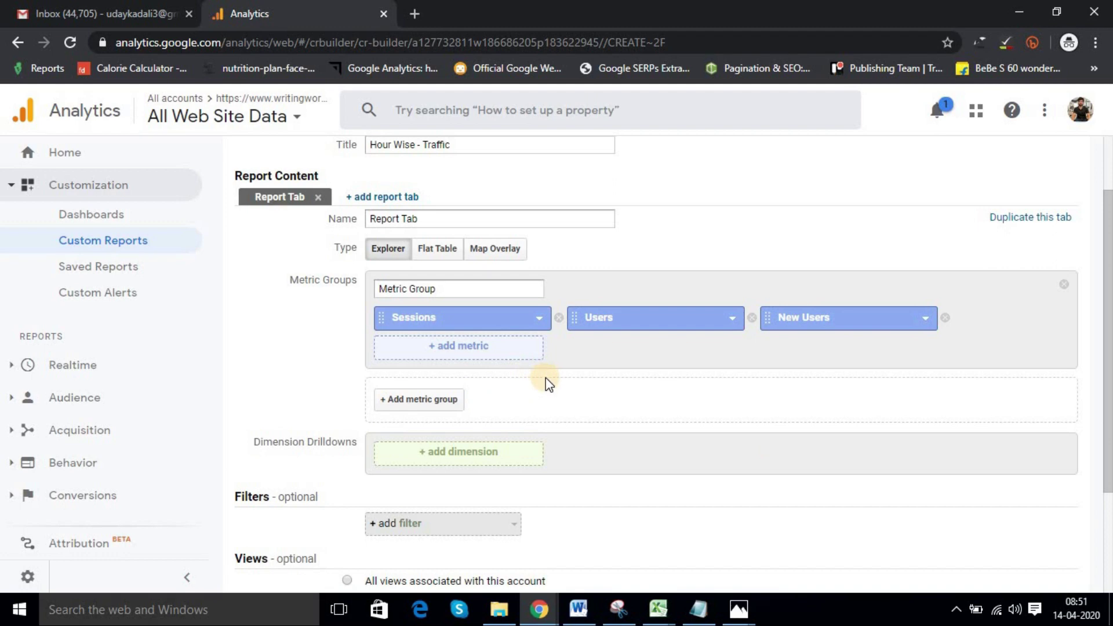
- Add Hour from the time dimensions as the report's dimension drilldown
scroll(531, 425, down, 1)
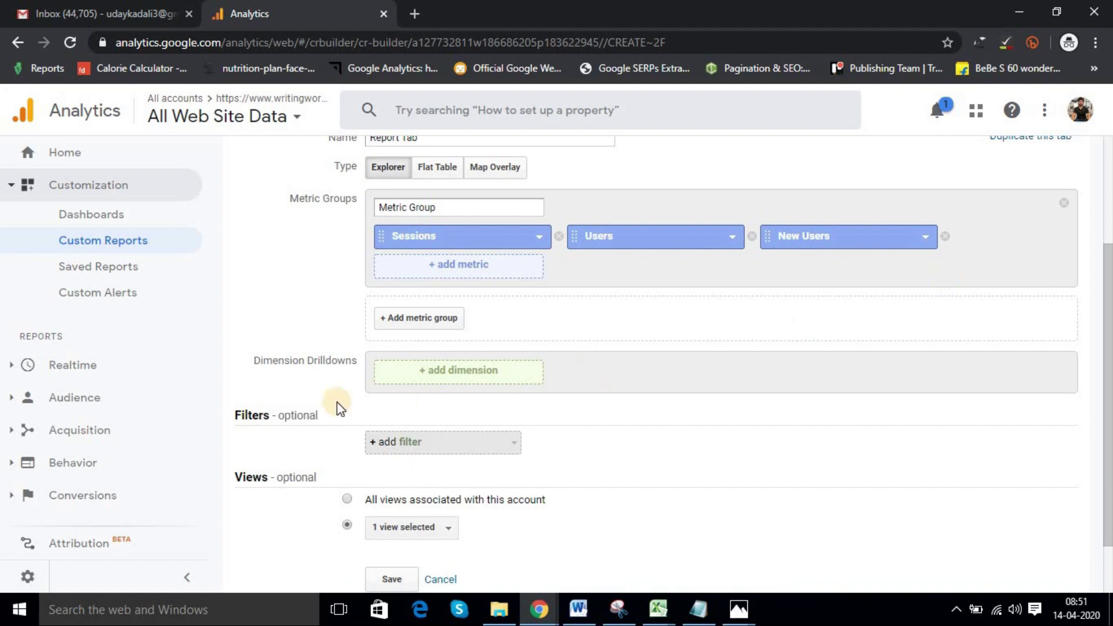
scroll(510, 370, down, 1)
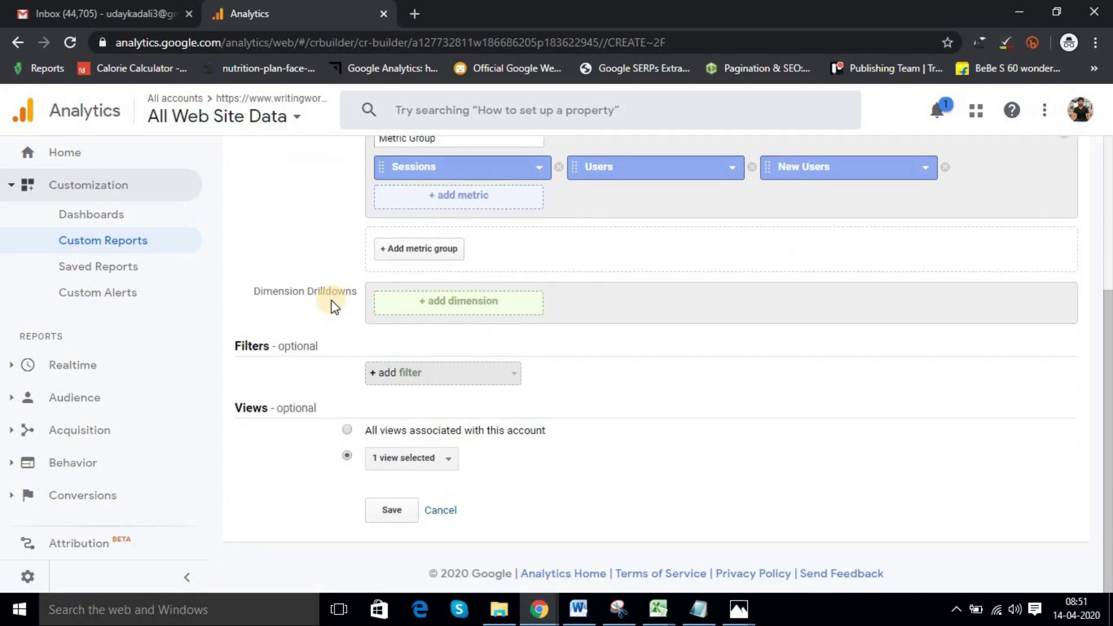
click(508, 304)
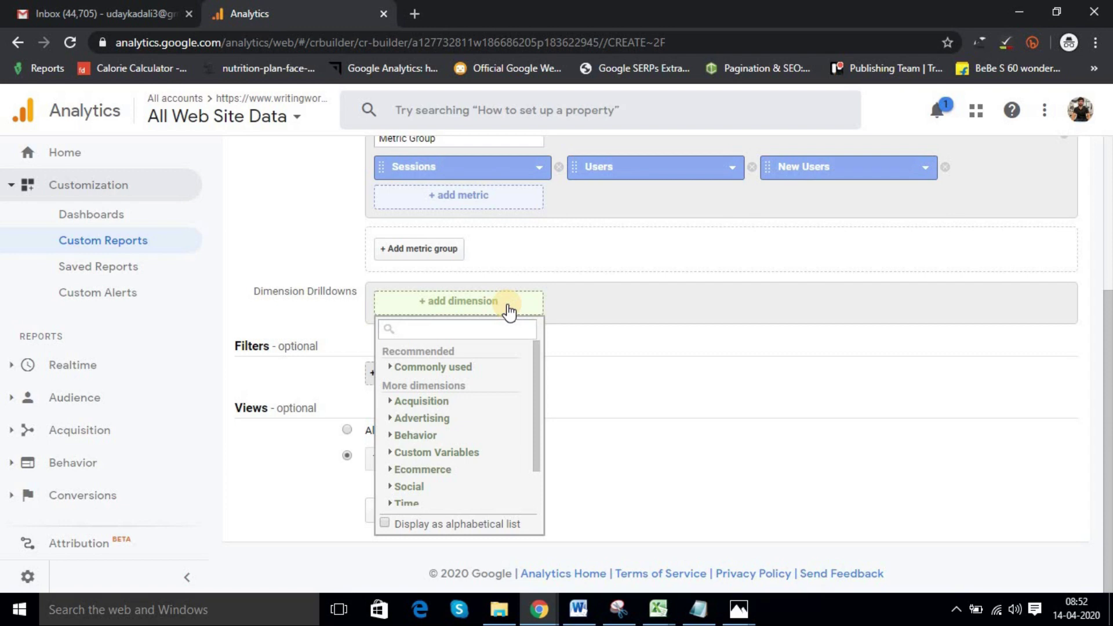
text(hou)
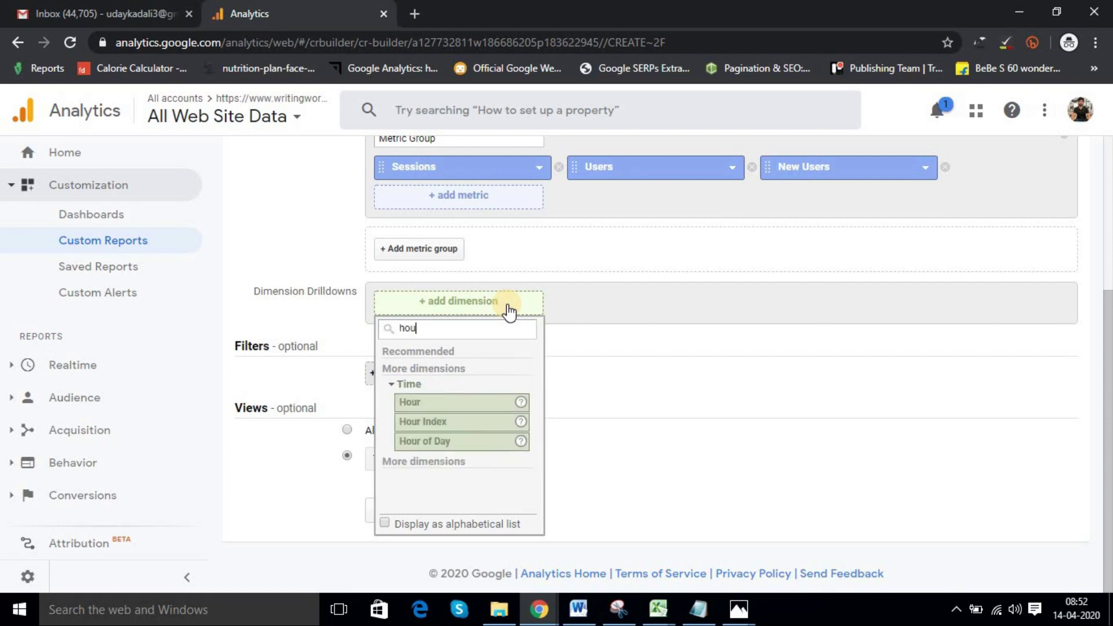
click(456, 408)
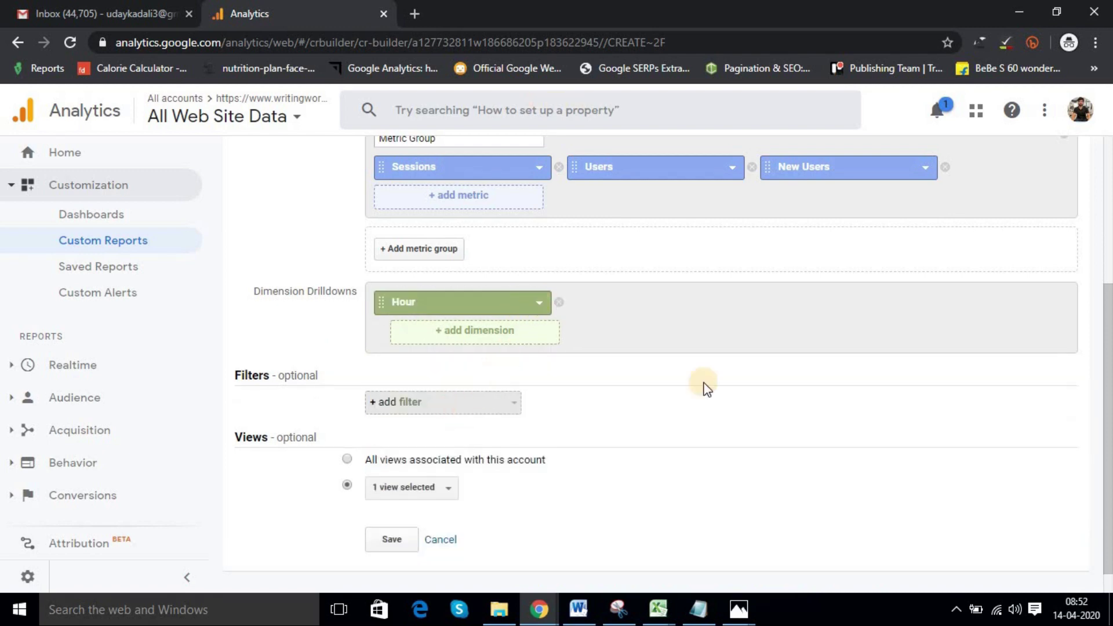
- Add a filter that includes the Default Channel Grouping acquisition dimension with an exact match on Organic Search
scroll(609, 400, down, 1)
click(499, 378)
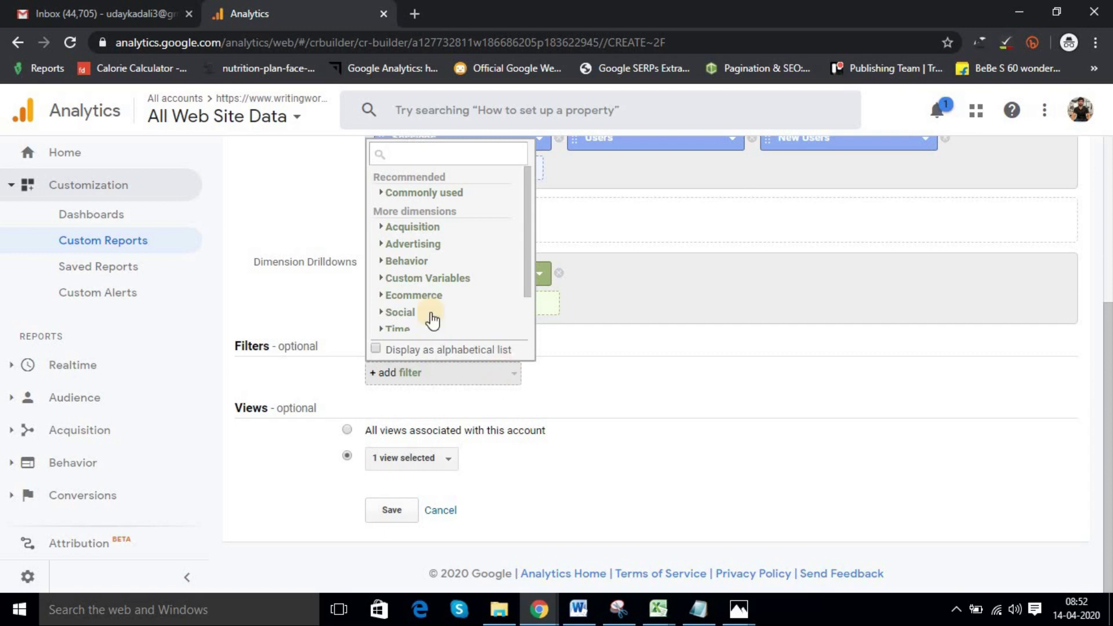
click(432, 226)
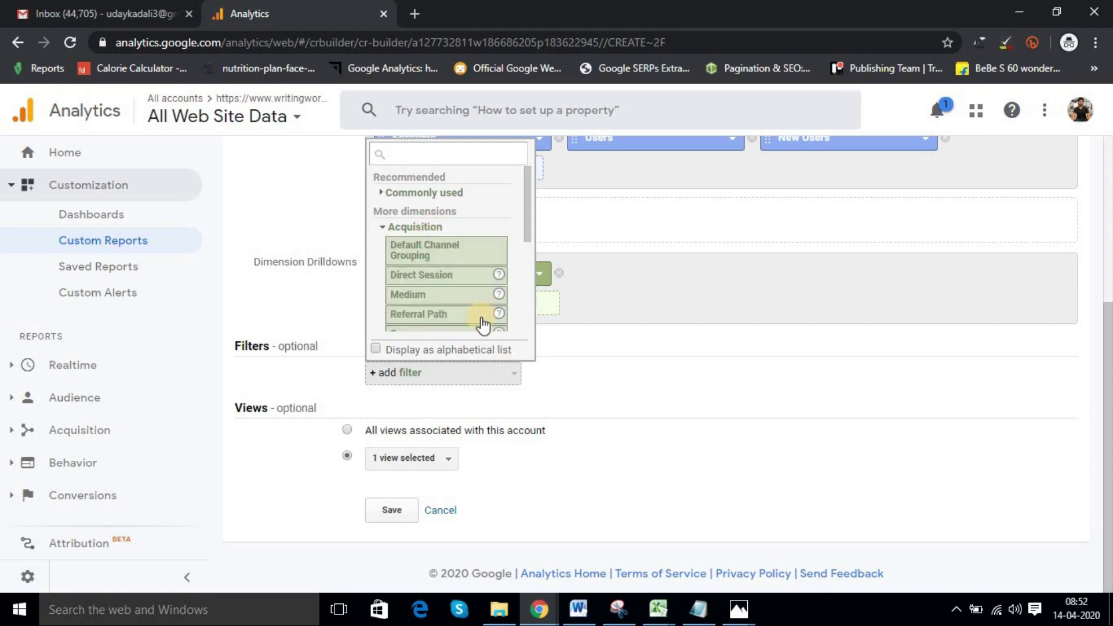
click(452, 251)
click(711, 378)
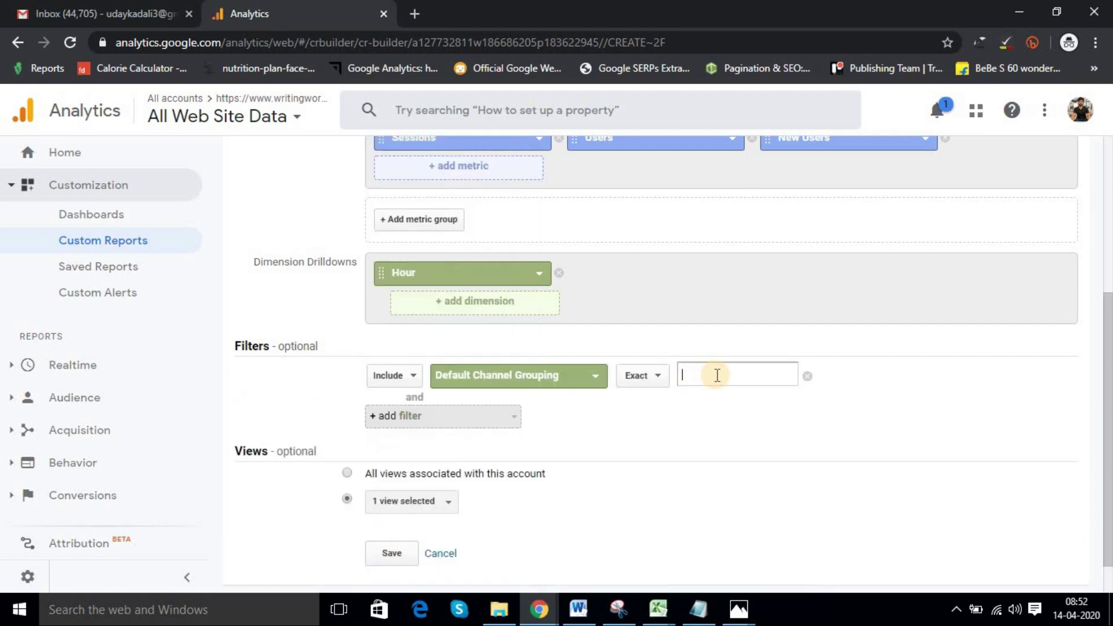
text(org)
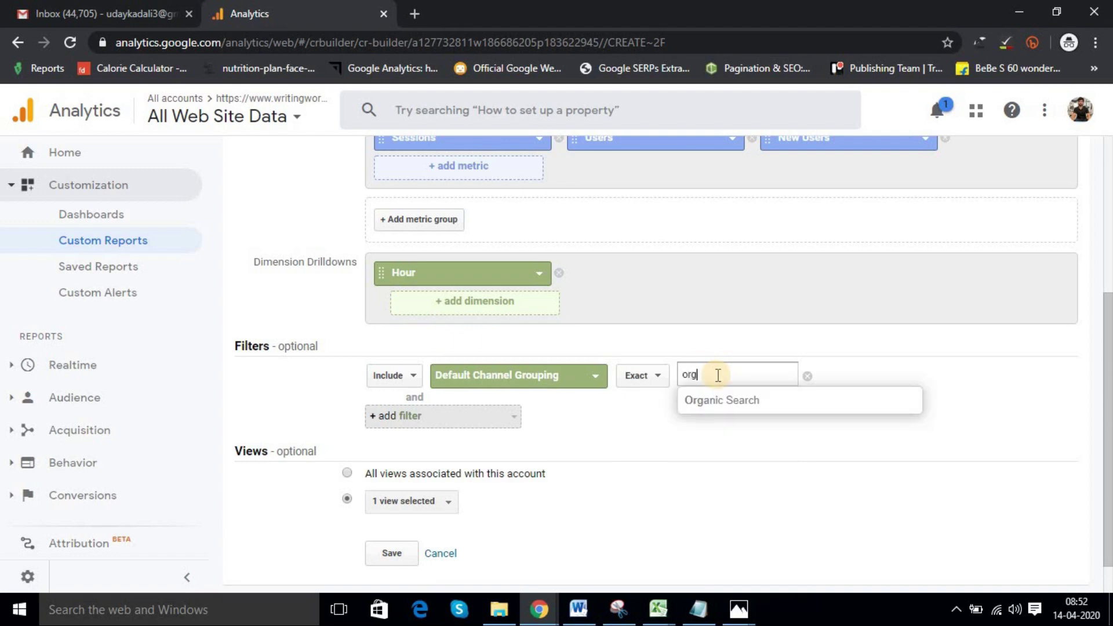
click(739, 400)
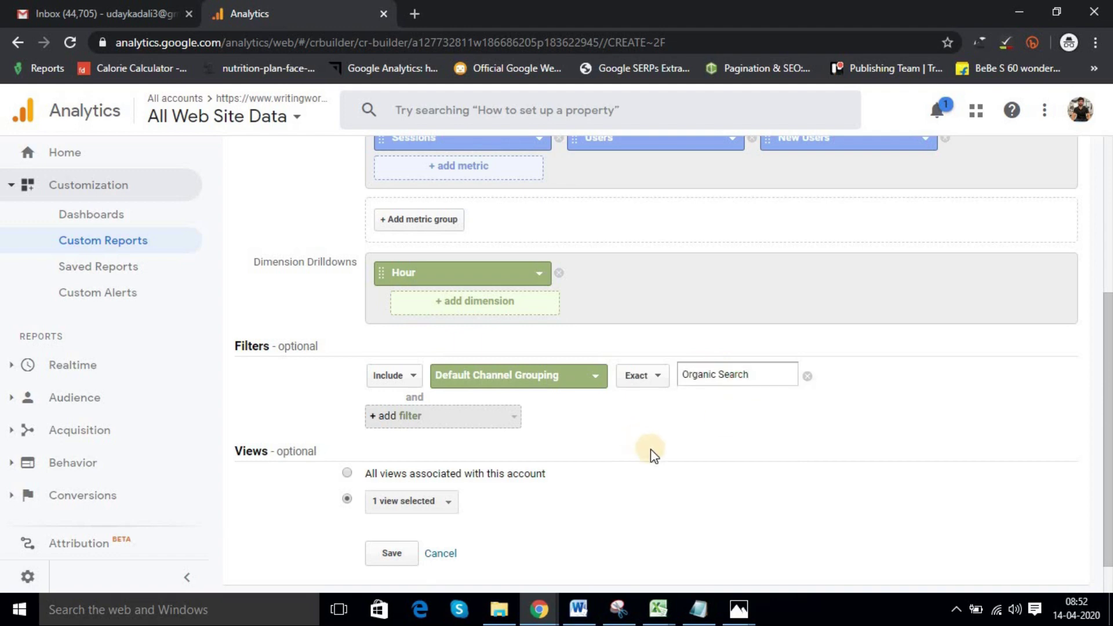
- Add a second filter that includes Landing Page with an exact match, leave its value empty, and save the report
scroll(580, 435, down, 1)
click(475, 377)
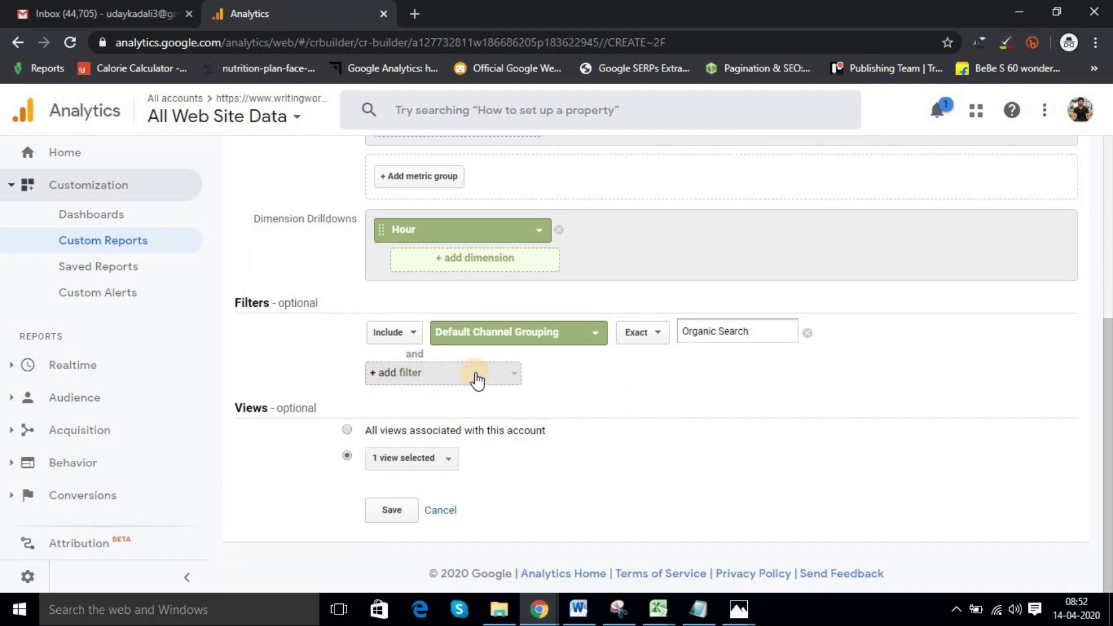
text(lan)
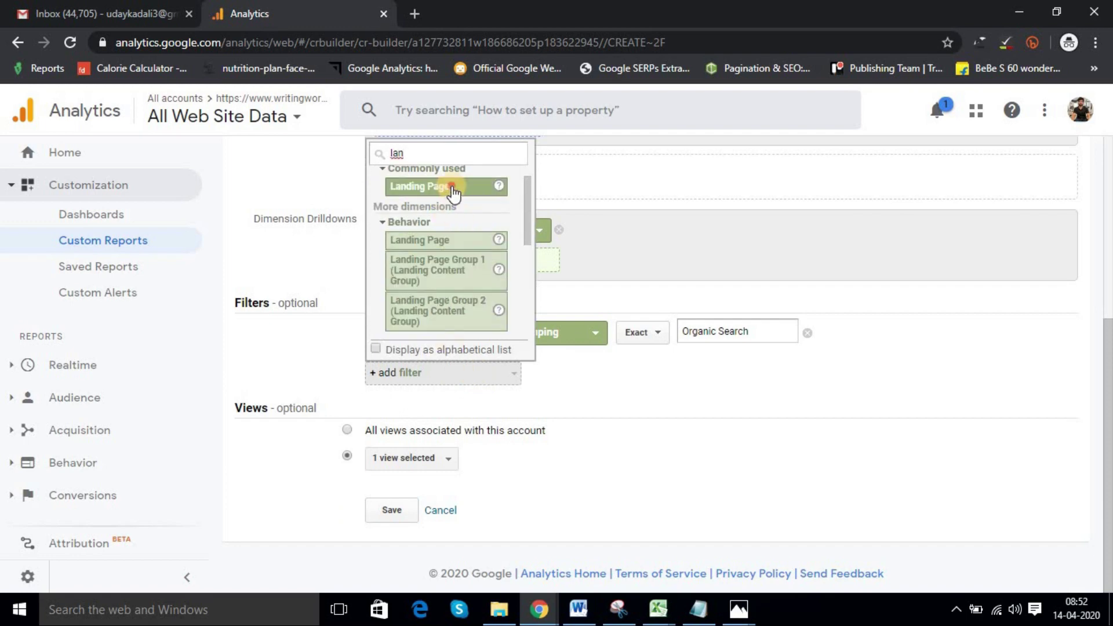
click(452, 186)
click(731, 377)
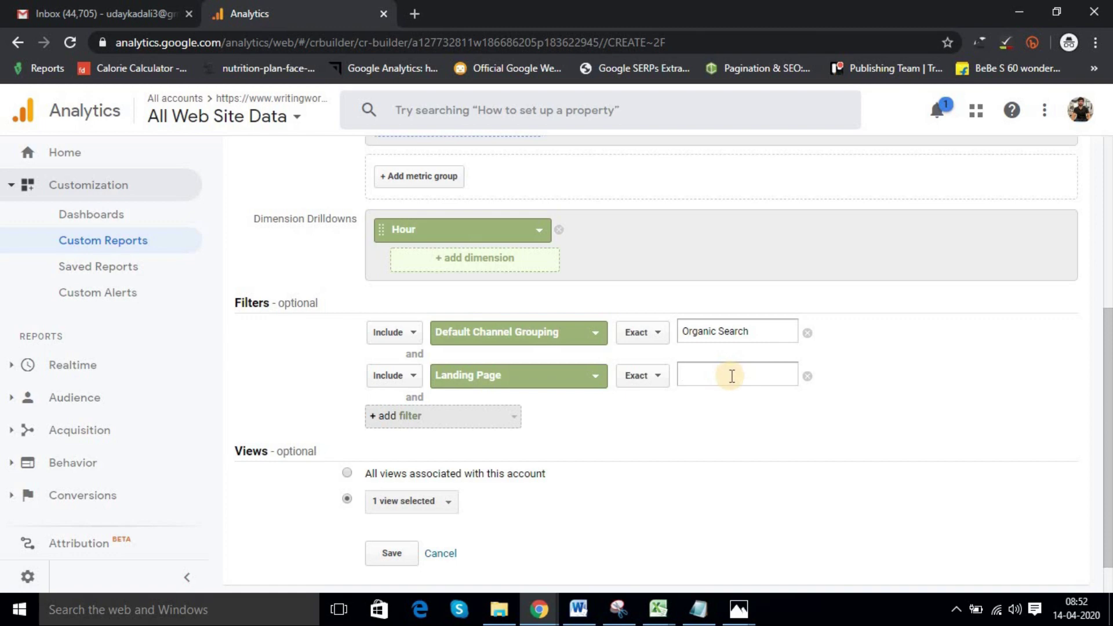
scroll(373, 468, down, 1)
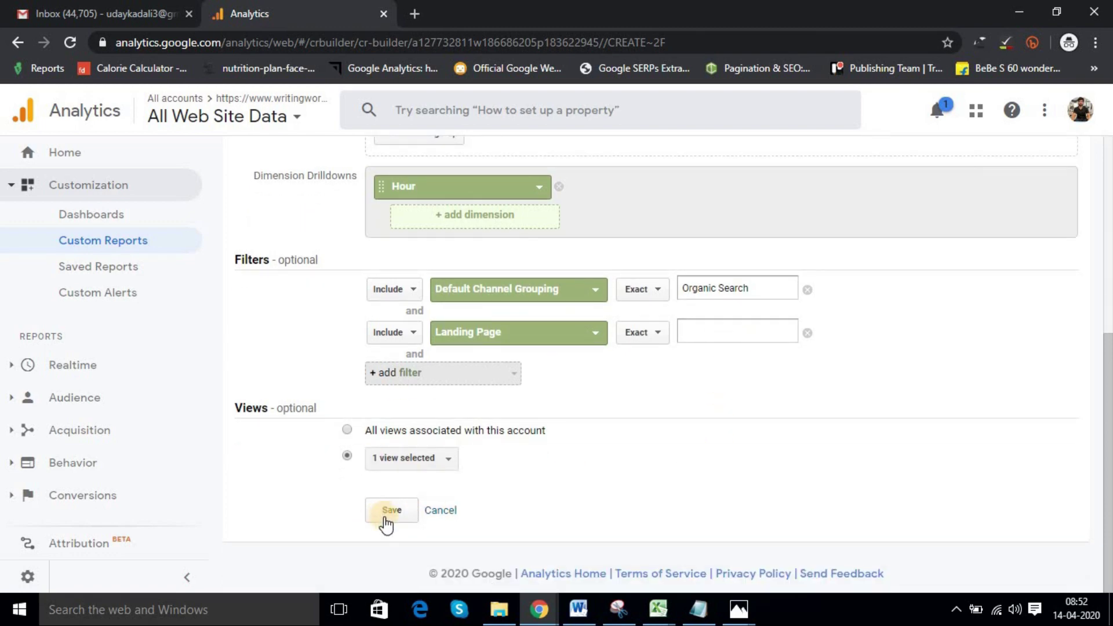
click(399, 513)
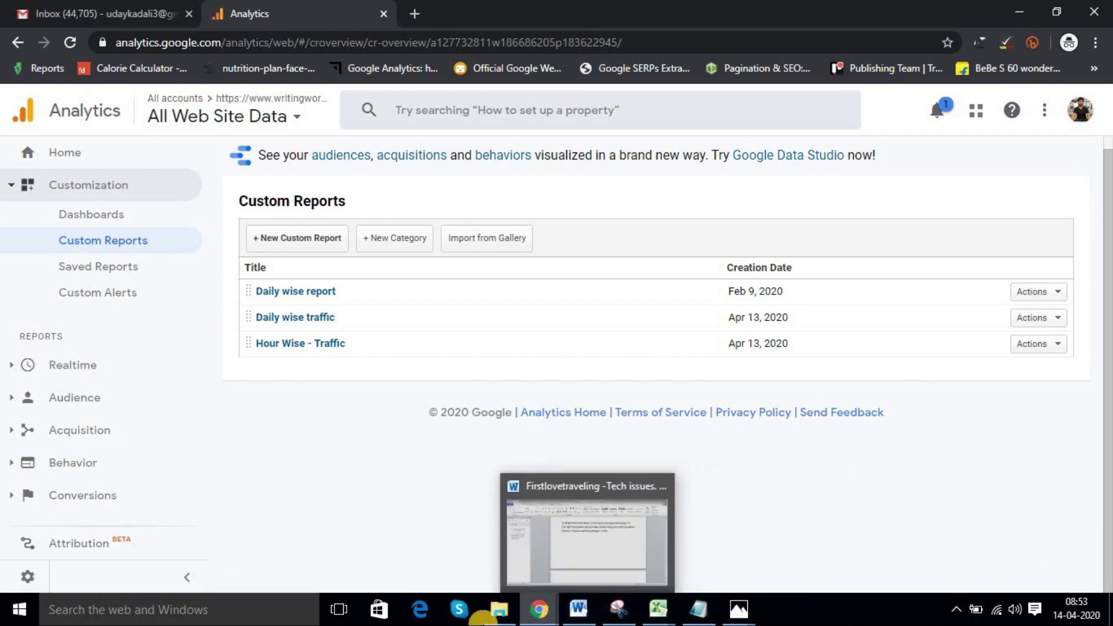
- Switch to Photos and examine the hourly traffic table in the Hour - traffic image and the hourly sessions chart in the Hour image
mouse_move(741, 612)
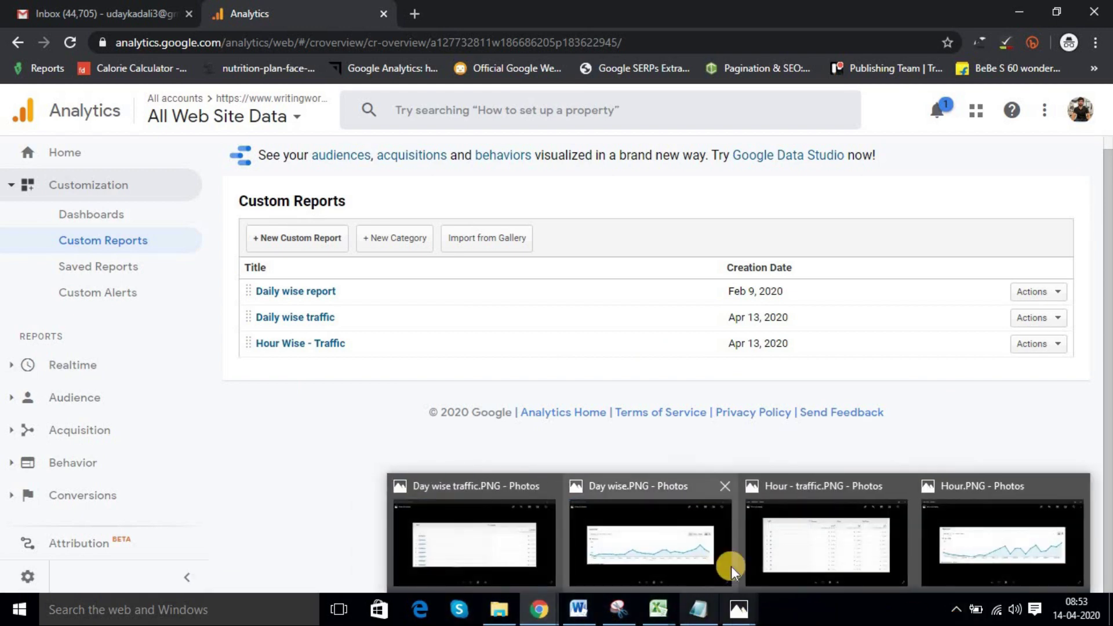
click(813, 559)
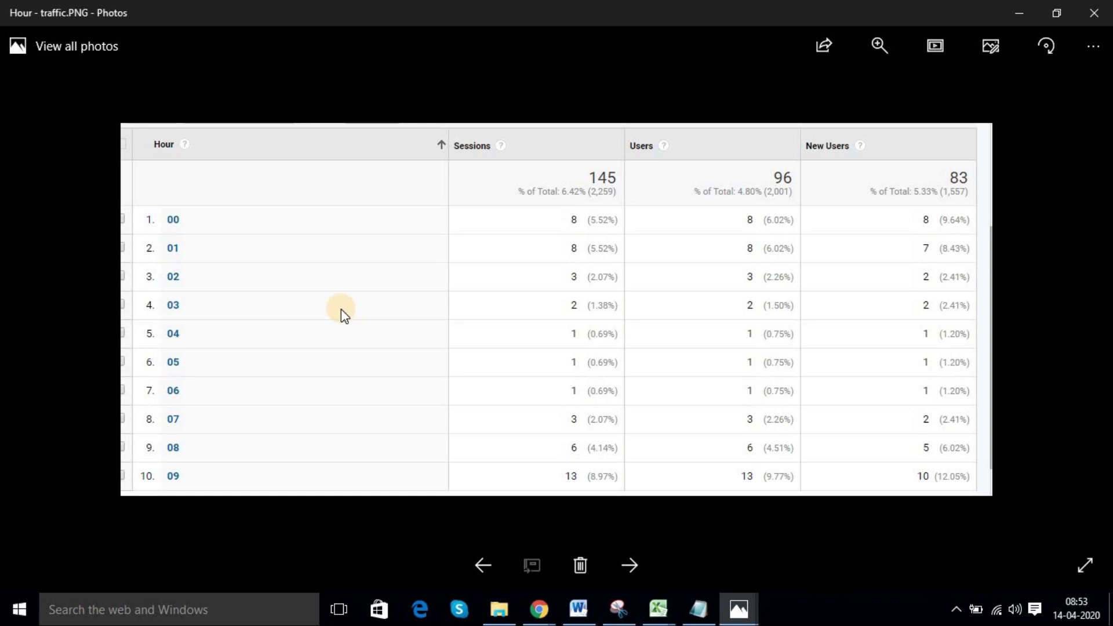
scroll(606, 342, down, 1)
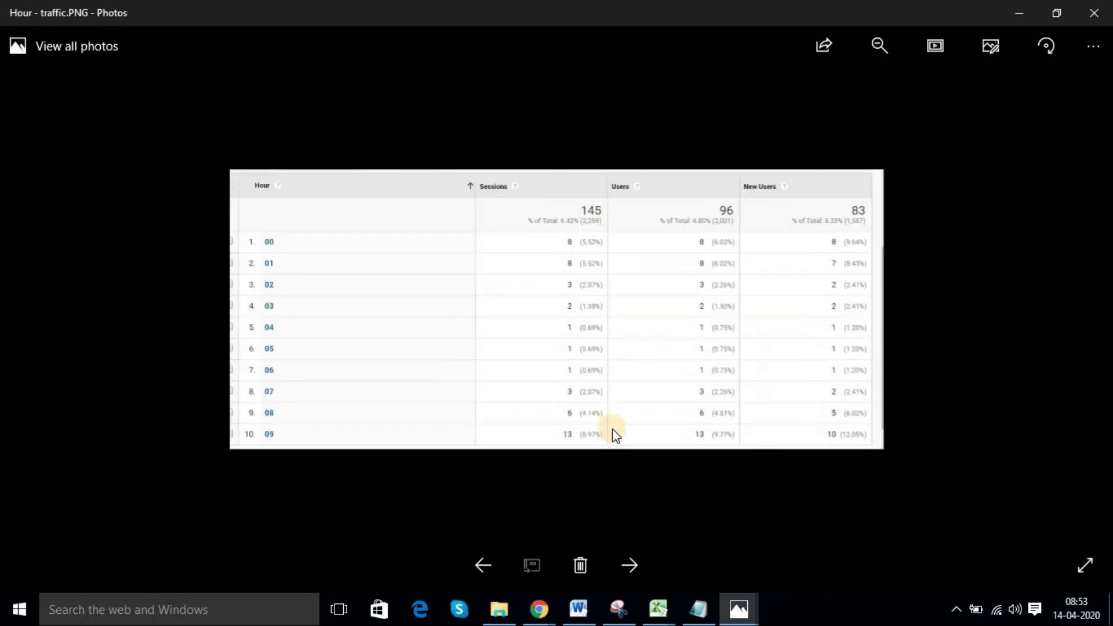
scroll(612, 394, up, 2)
scroll(141, 269, down, 1)
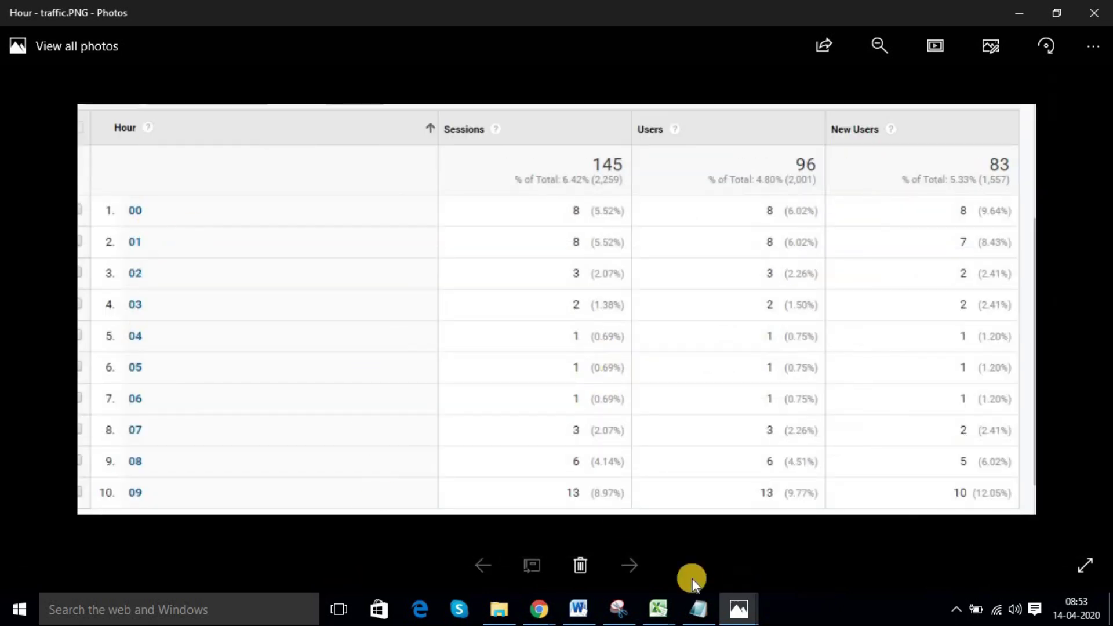
mouse_move(739, 609)
click(965, 561)
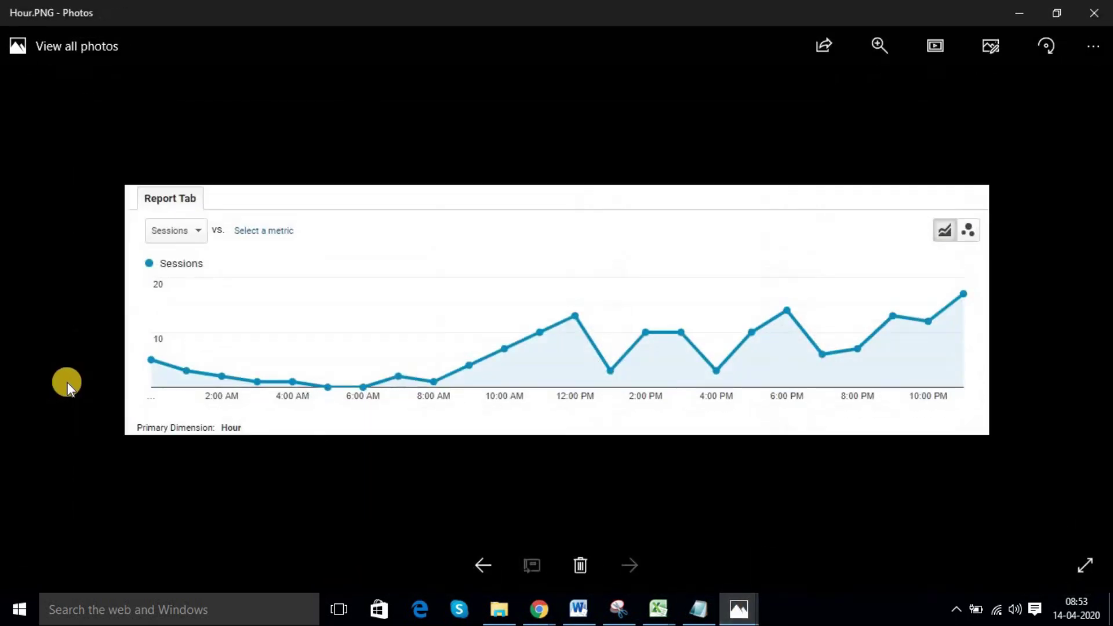